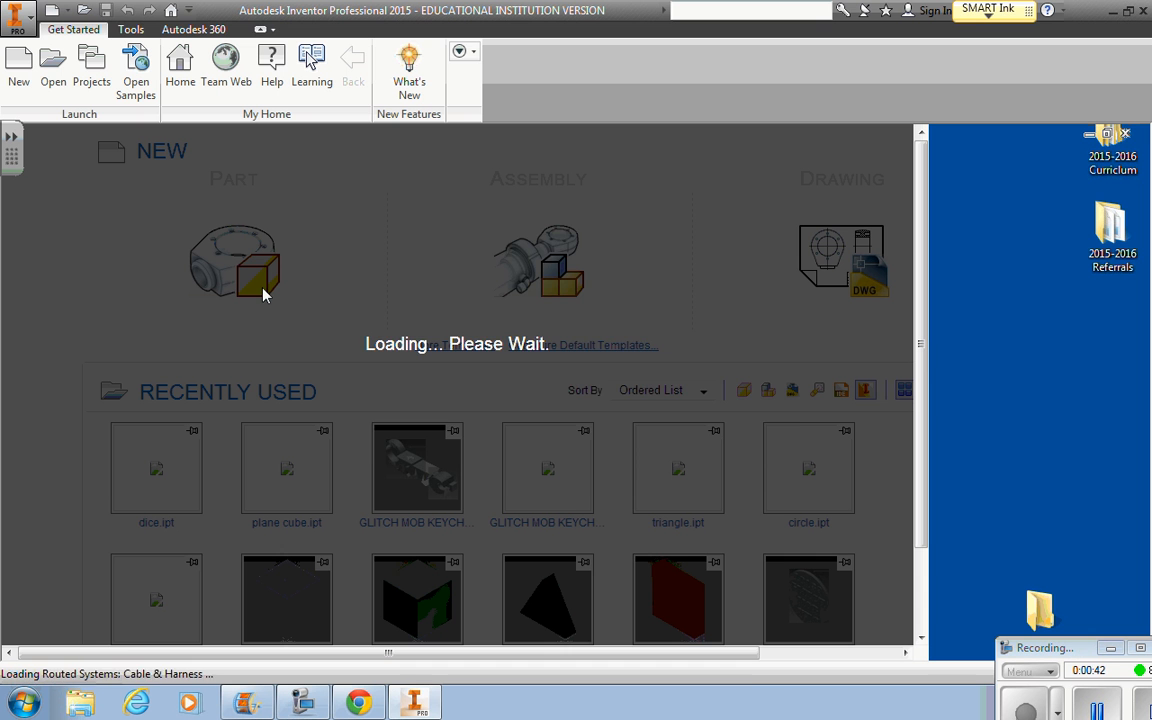
# Step: Create a new part and start a 2D sketch on the front-facing XY origin plane
pyautogui.click(645, 441)
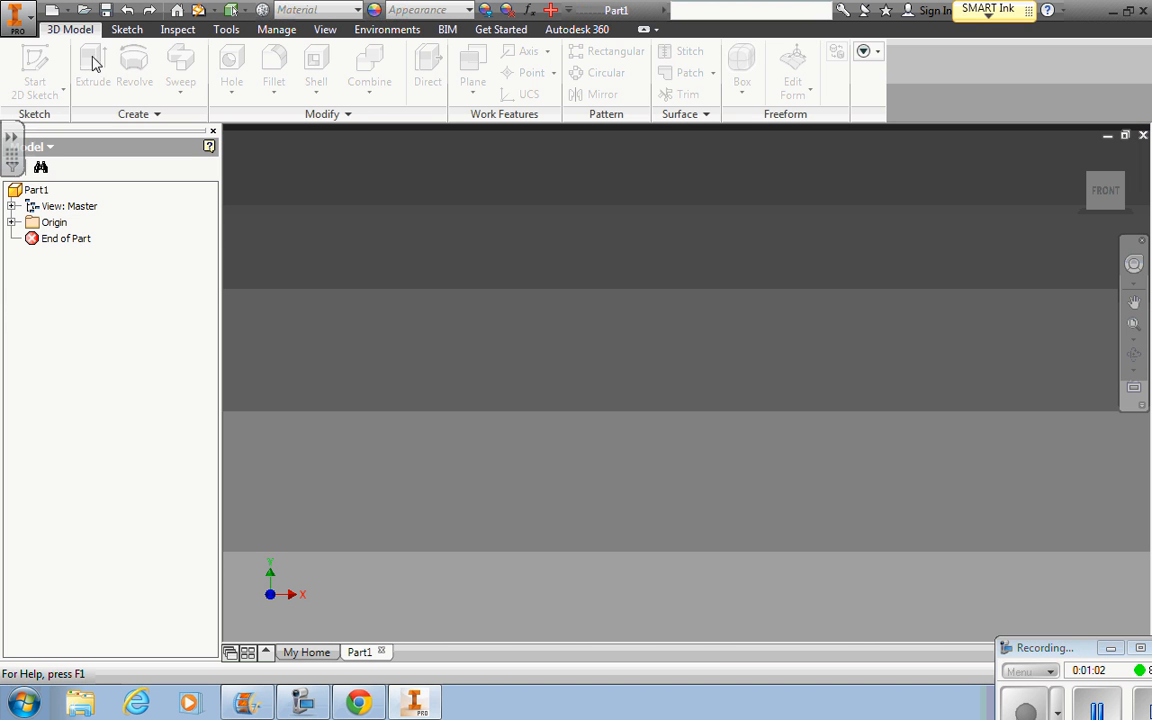
pyautogui.click(40, 96)
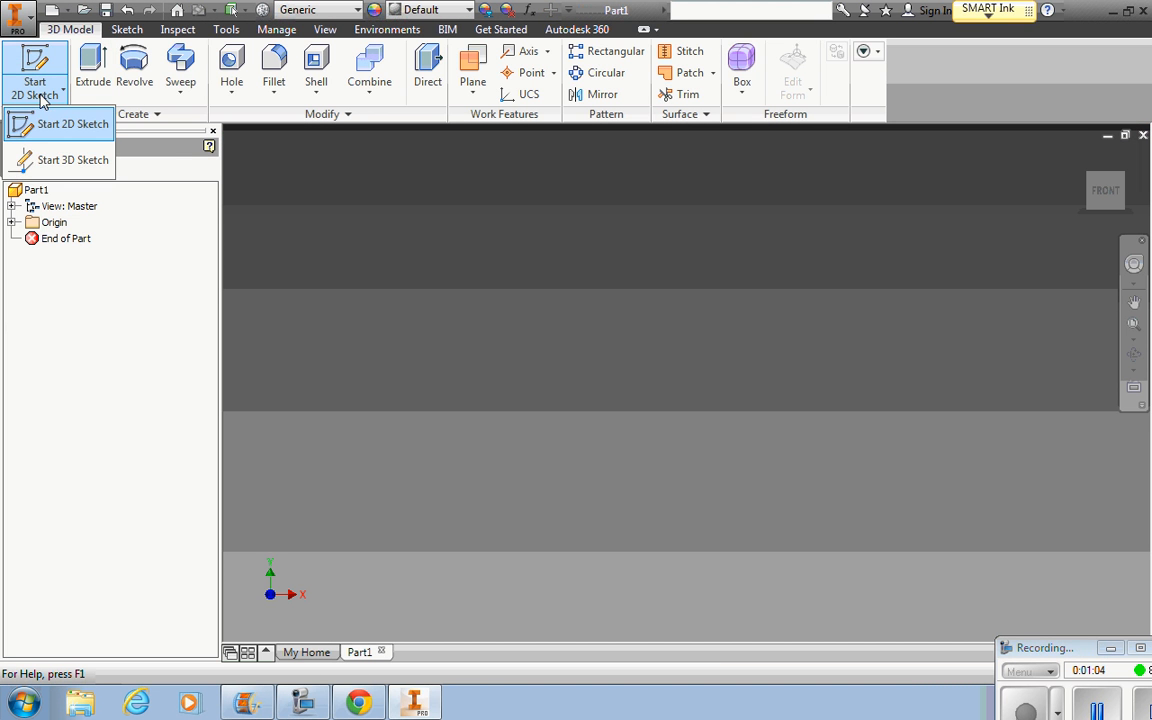
pyautogui.click(52, 135)
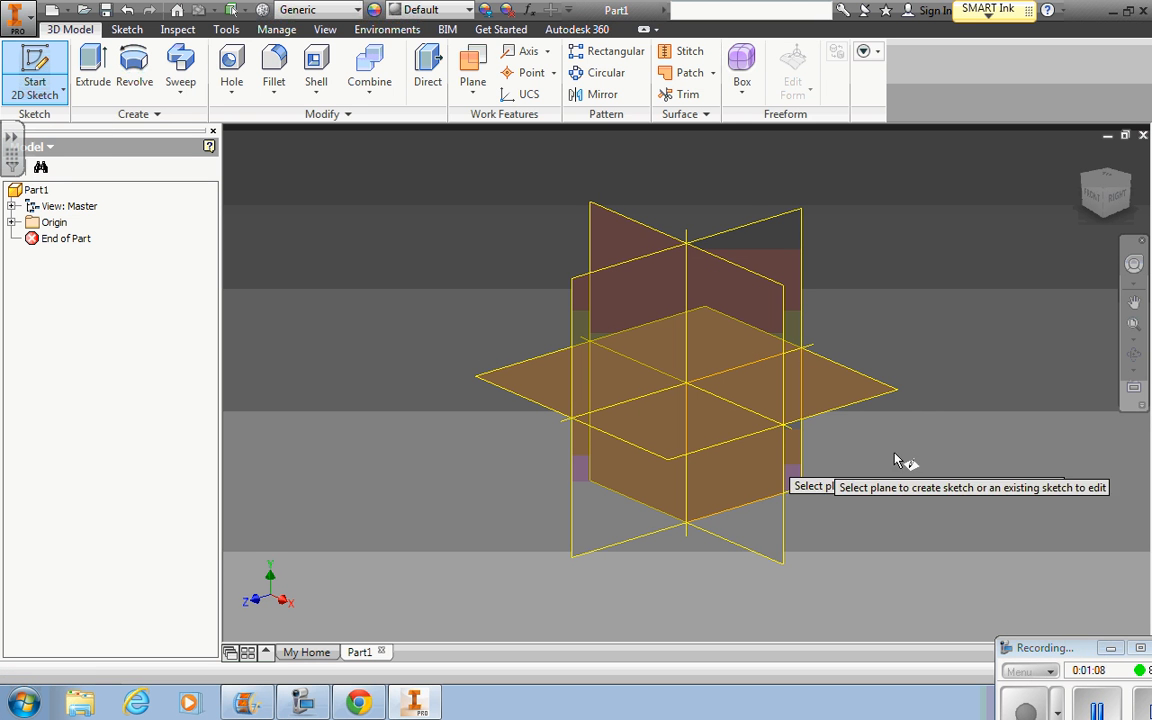
pyautogui.click(1097, 203)
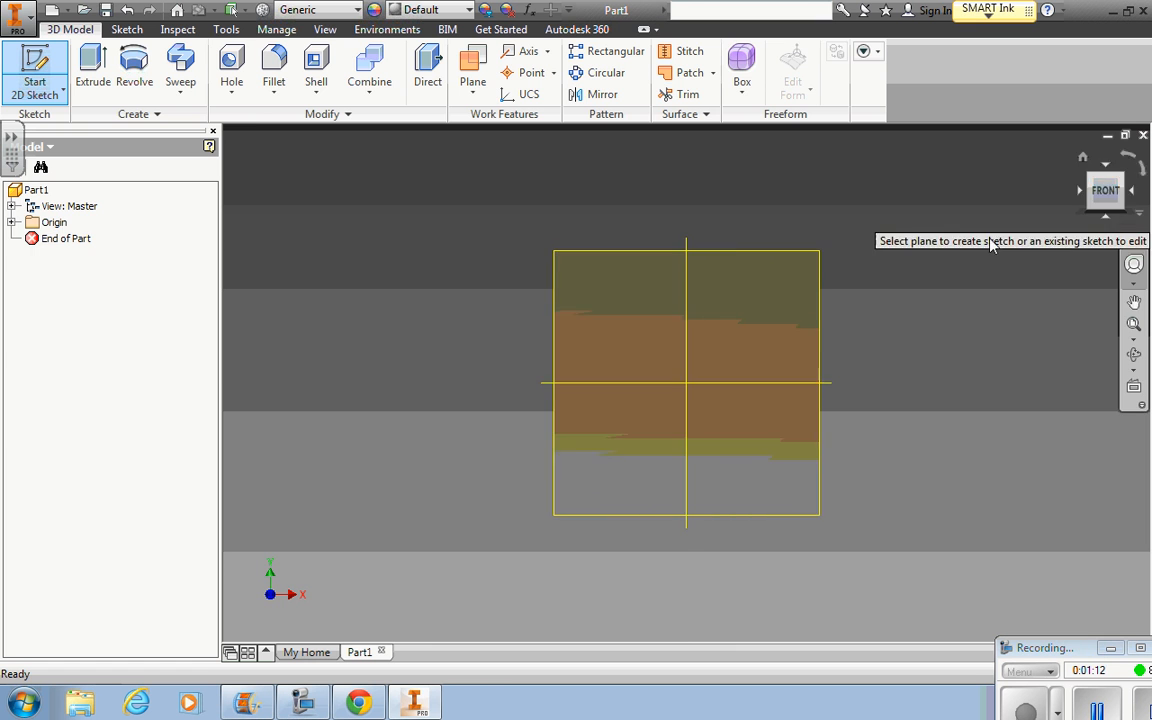
pyautogui.click(738, 330)
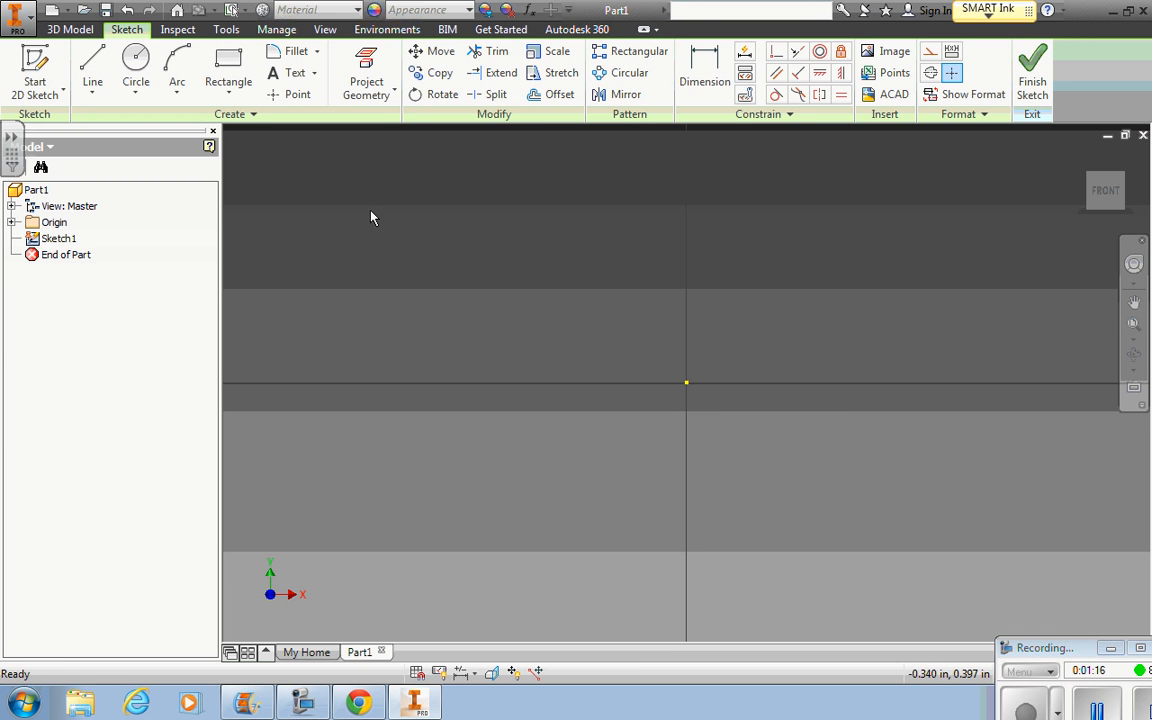
# Step: Sketch a two-point rectangle about 0.61 in wide from the origin, extending up and to the right
pyautogui.click(231, 95)
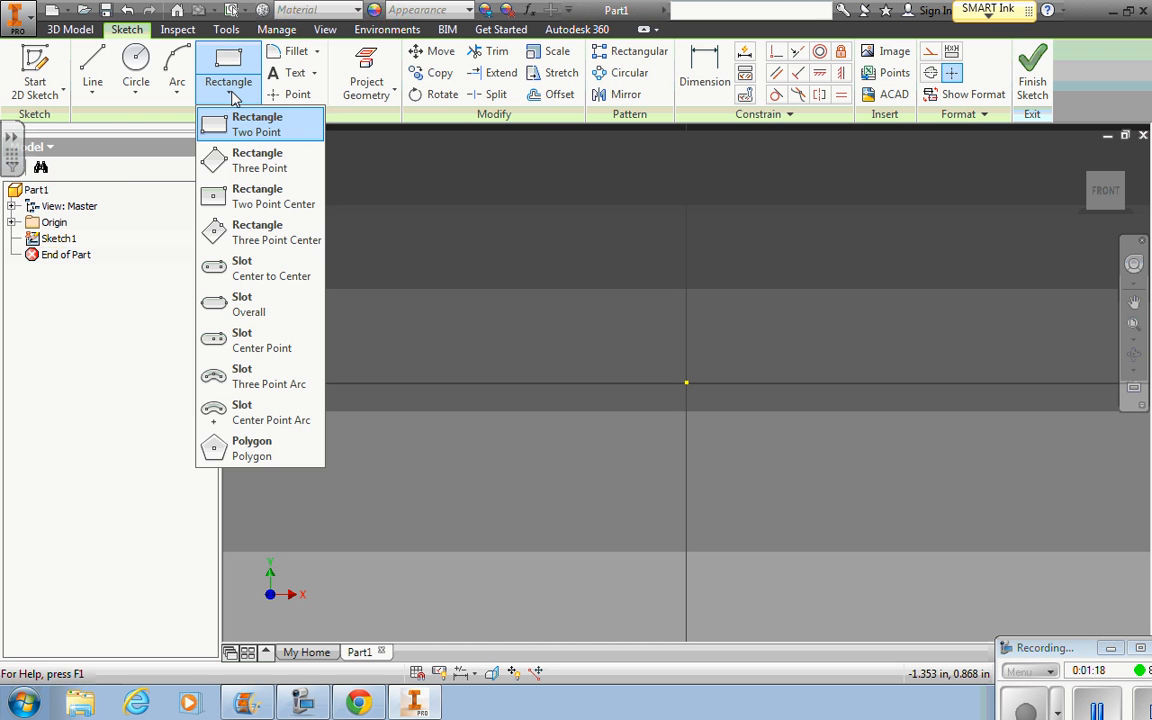
pyautogui.click(277, 135)
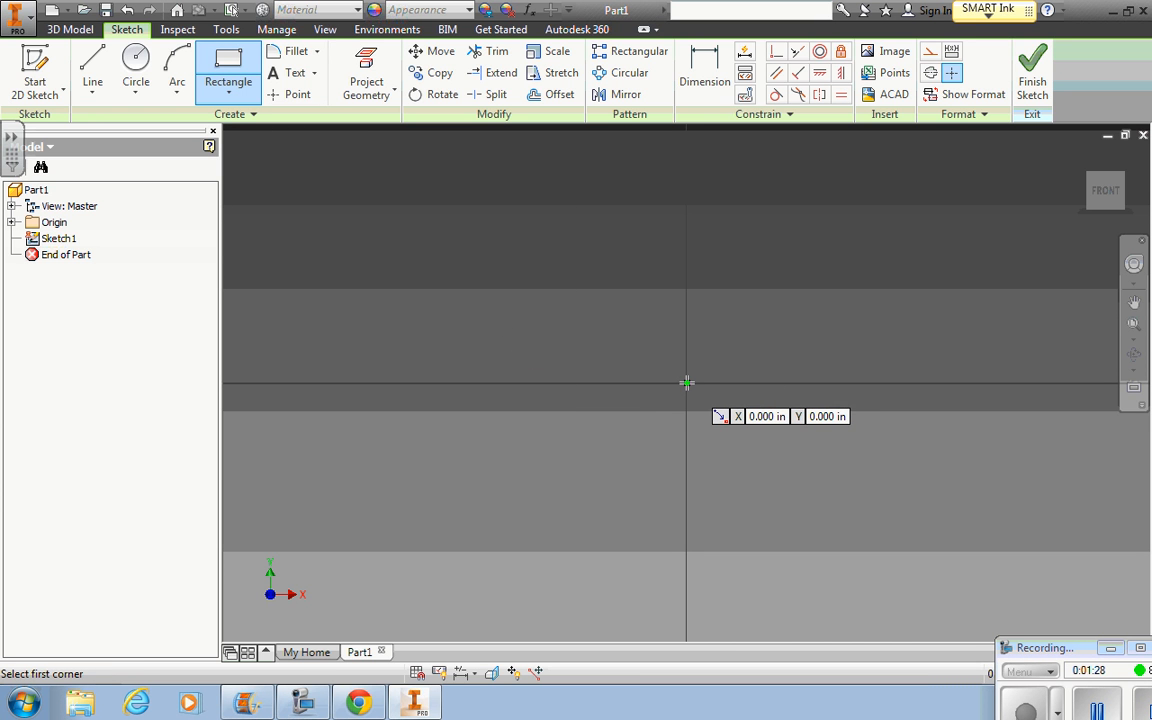
pyautogui.click(686, 382)
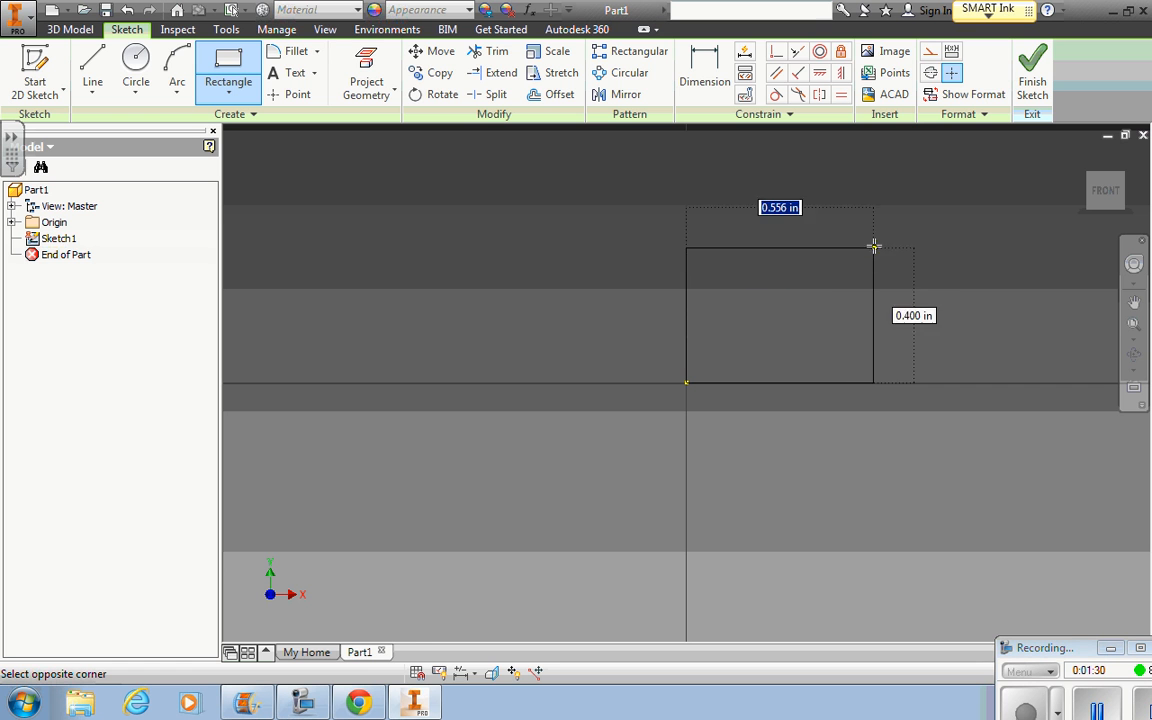
pyautogui.click(892, 184)
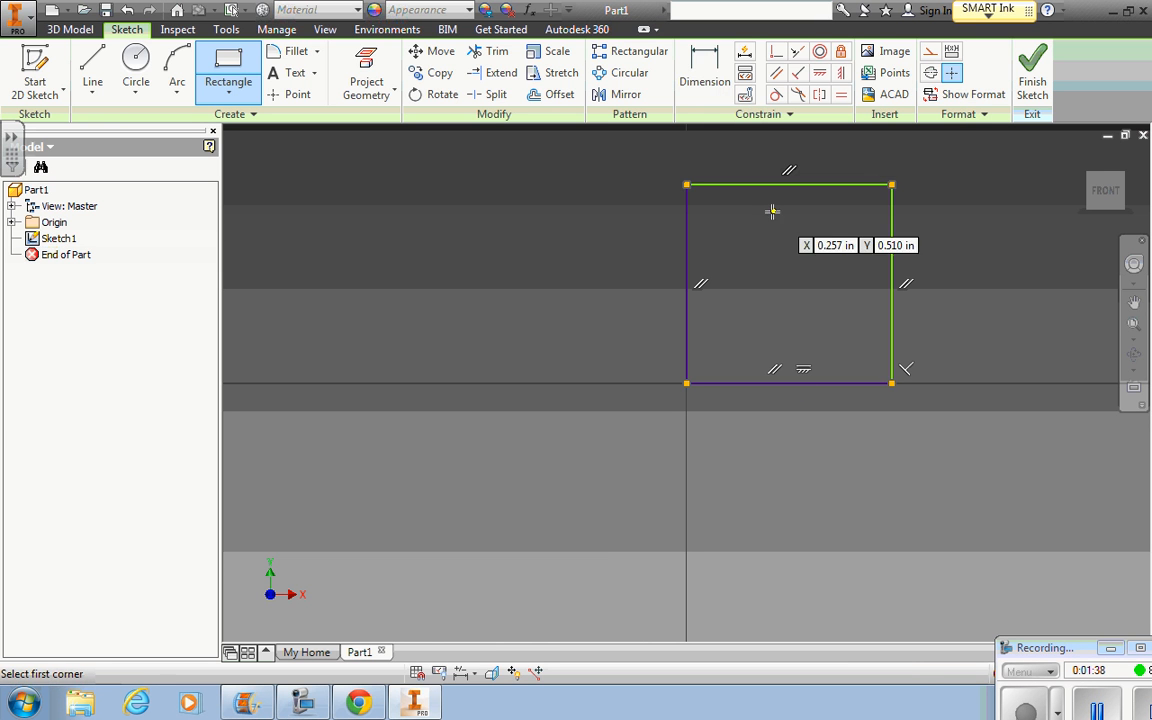
# Step: Dimension the rectangle's top edge and set its width to 1 in
pyautogui.click(713, 105)
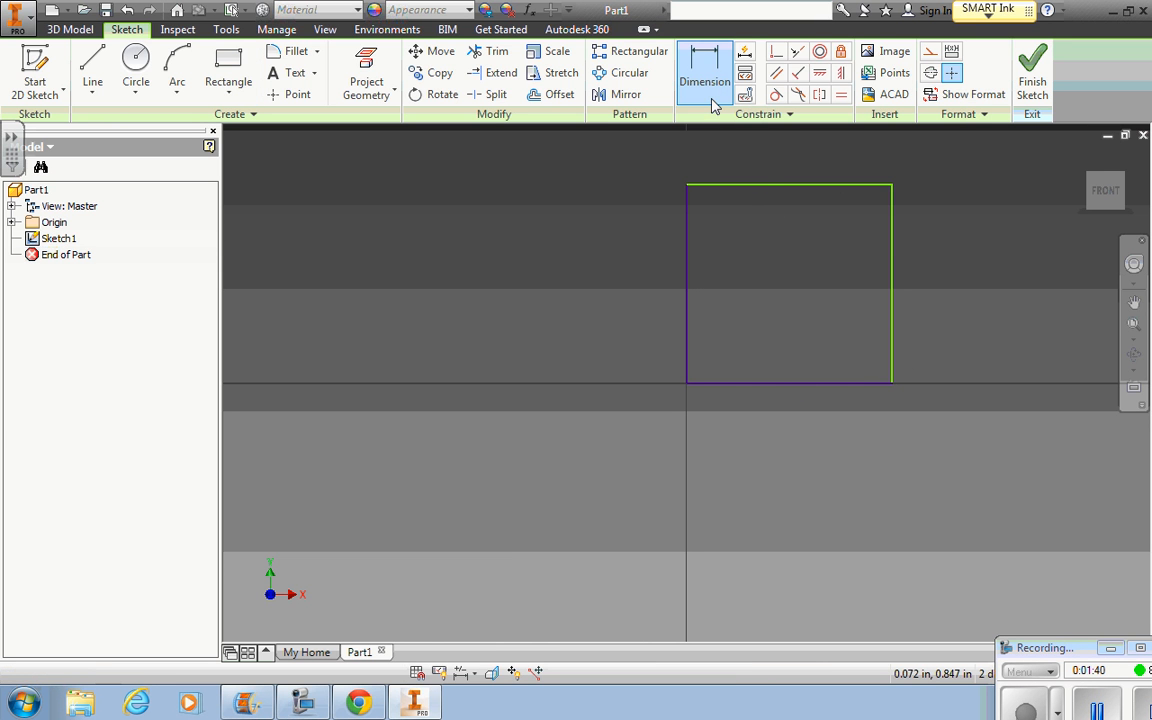
pyautogui.click(768, 188)
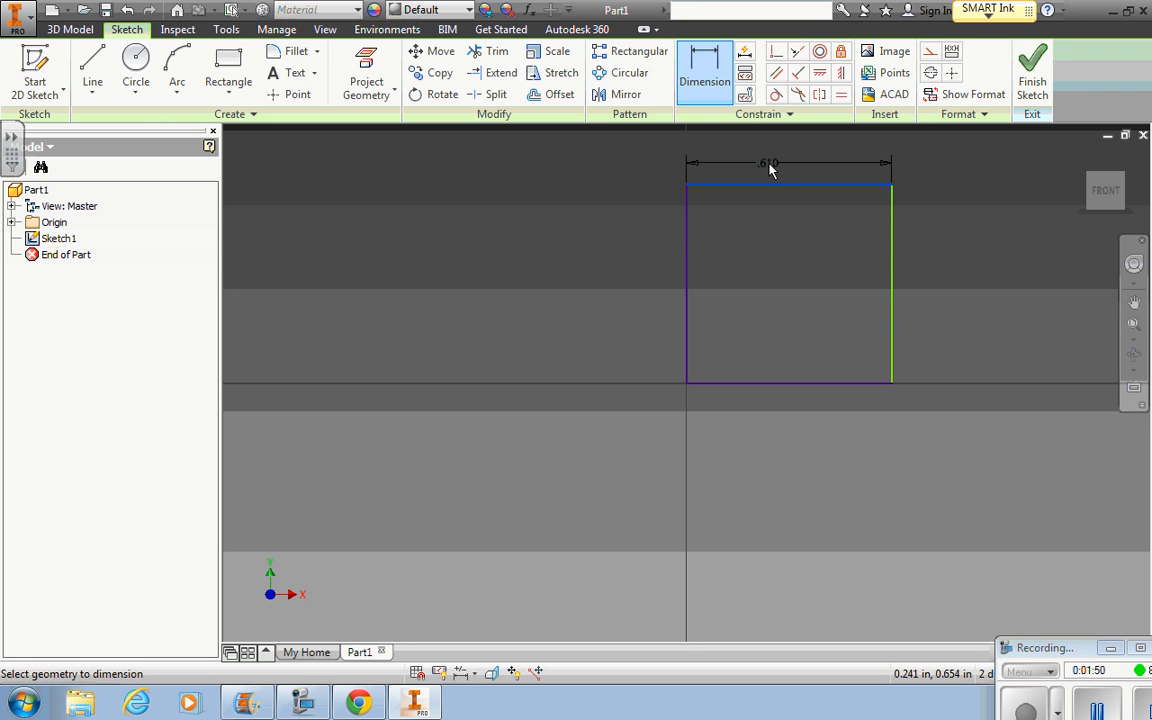
pyautogui.click(770, 170)
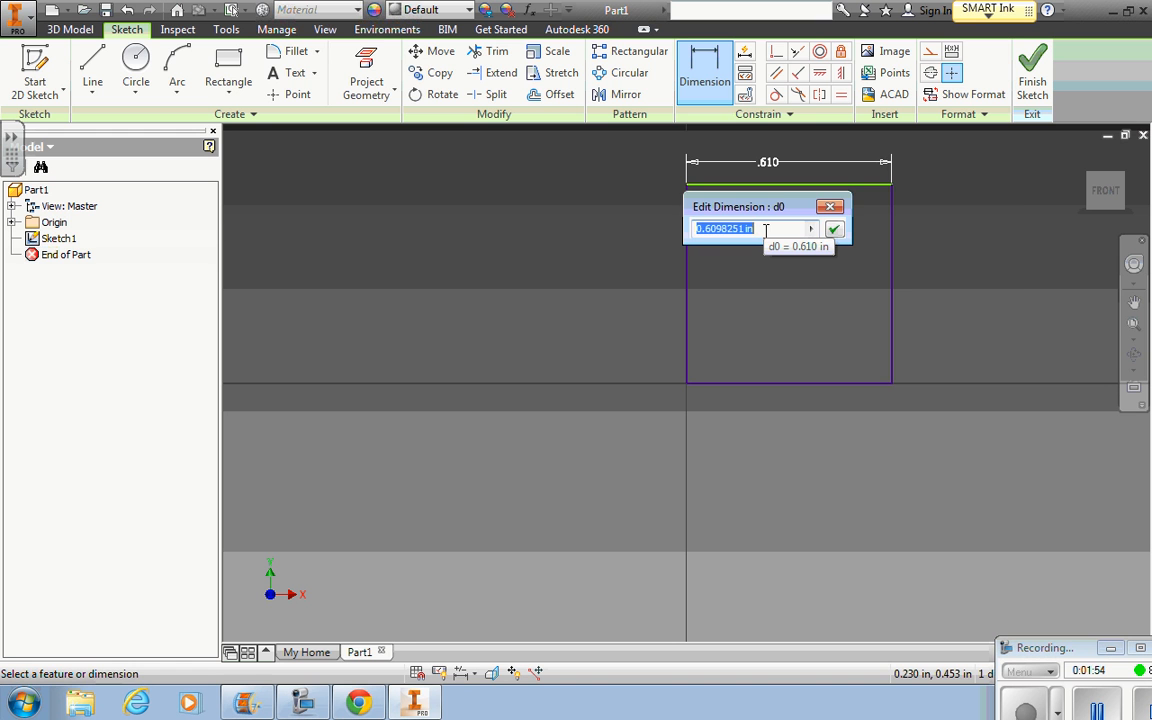
pyautogui.write('1')
pyautogui.press('Return')
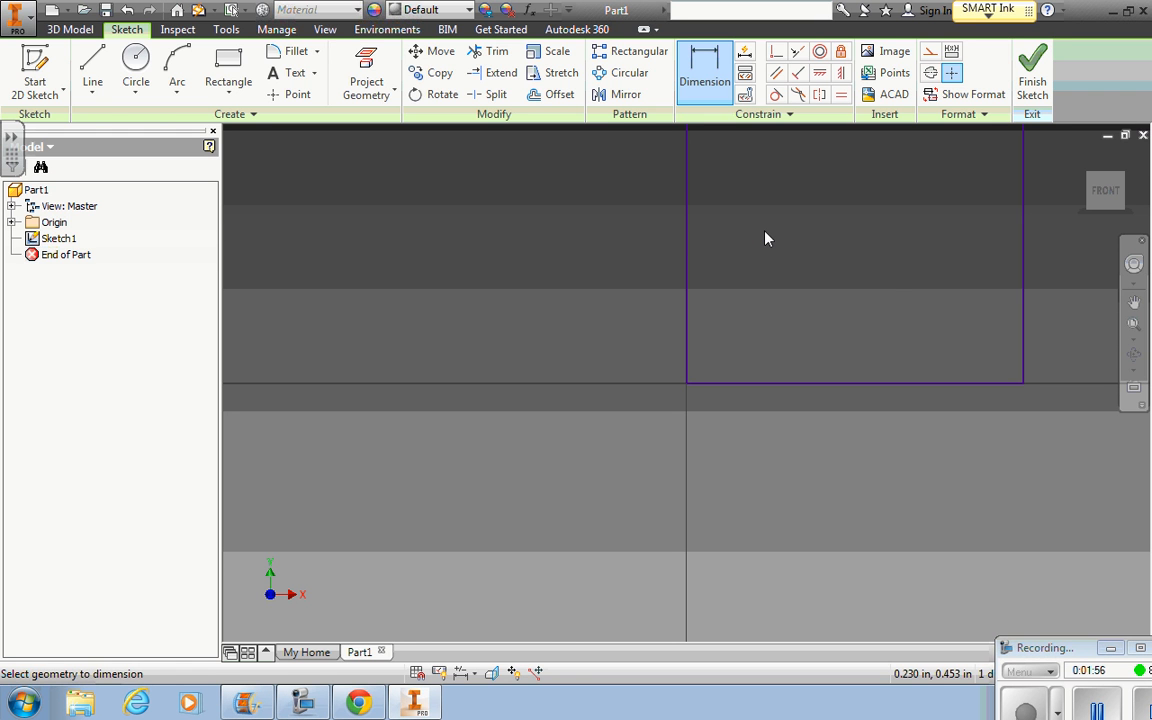
# Step: Dimension the rectangle's right edge and set its height to 1 in
pyautogui.click(1105, 193)
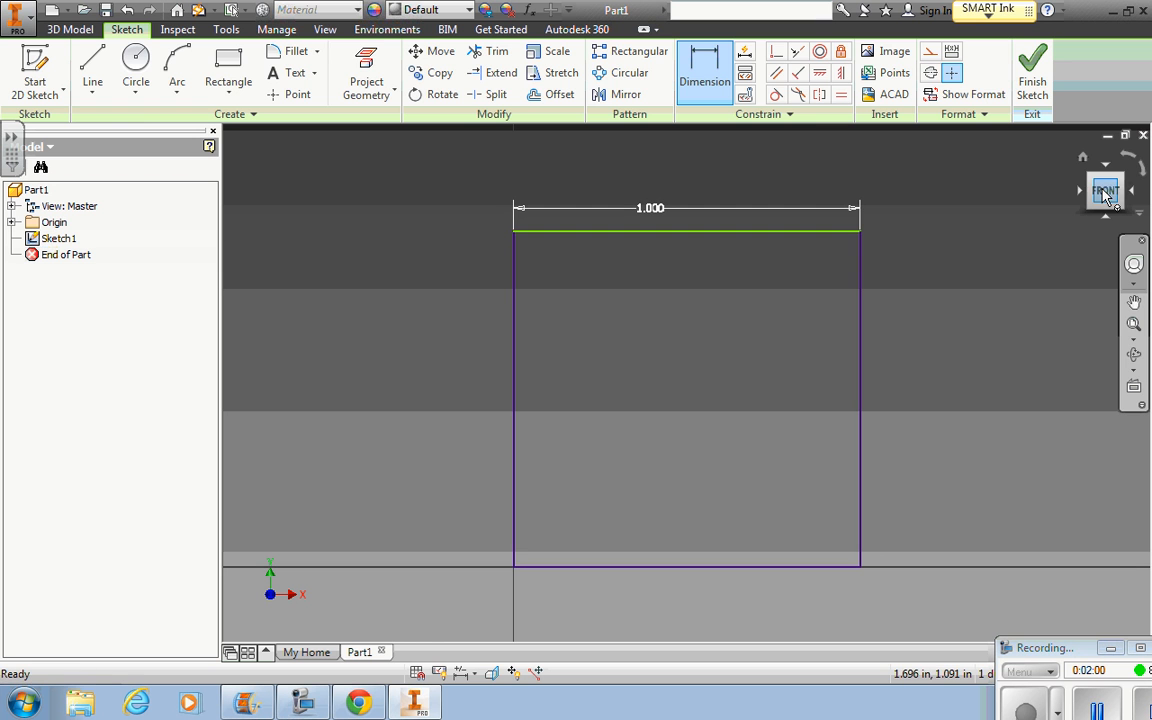
pyautogui.click(704, 70)
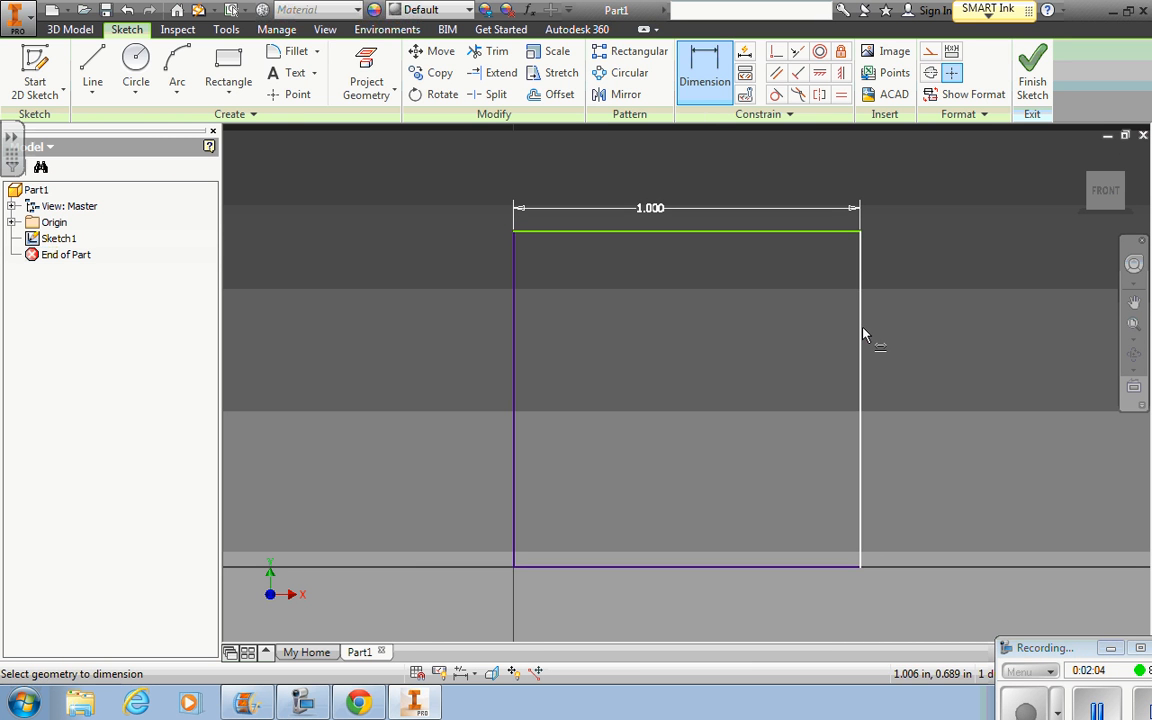
pyautogui.click(862, 333)
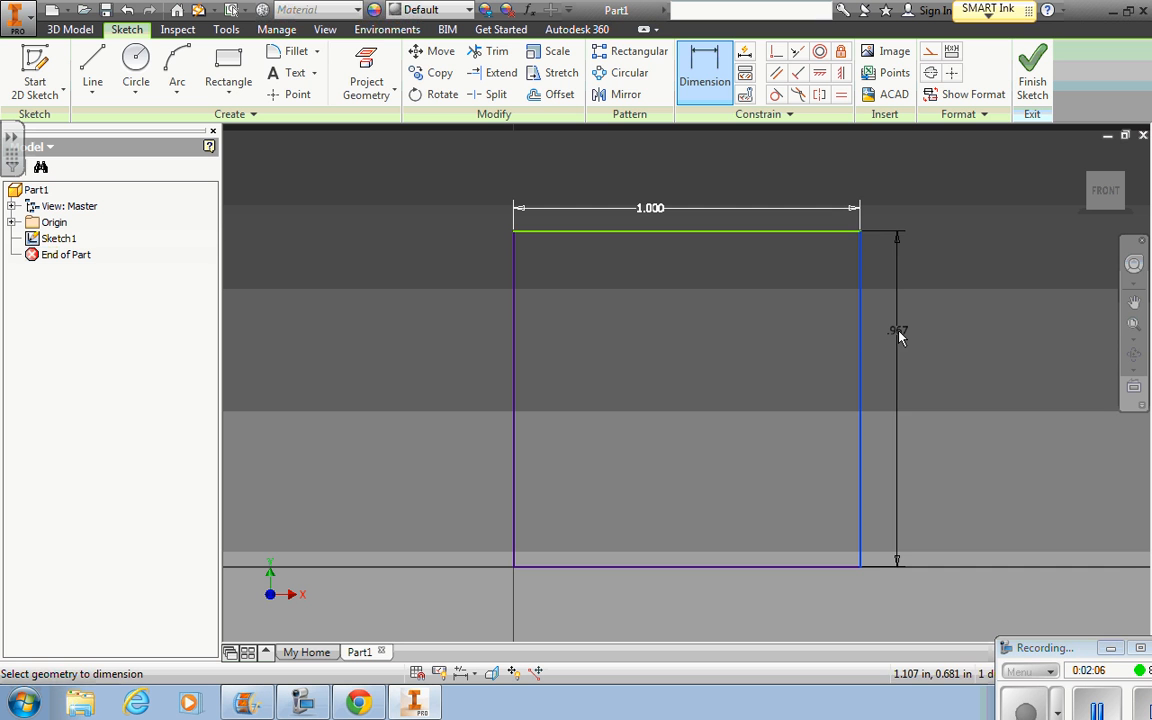
pyautogui.click(898, 336)
pyautogui.write('1')
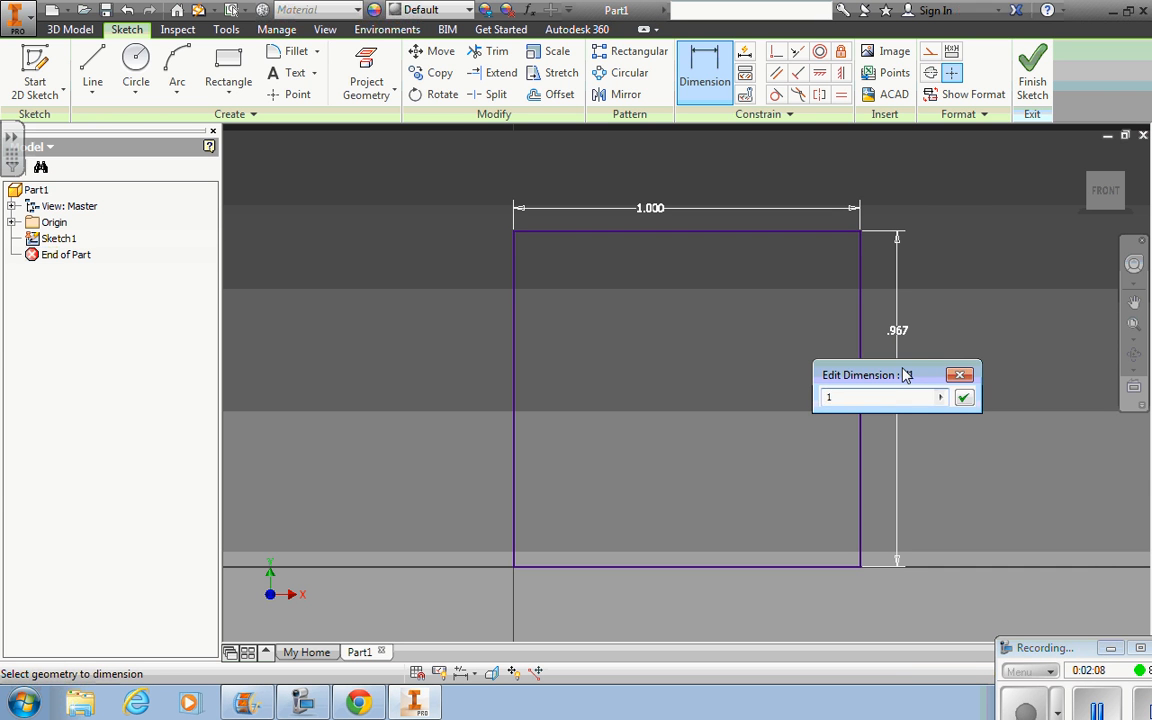
pyautogui.press('Return')
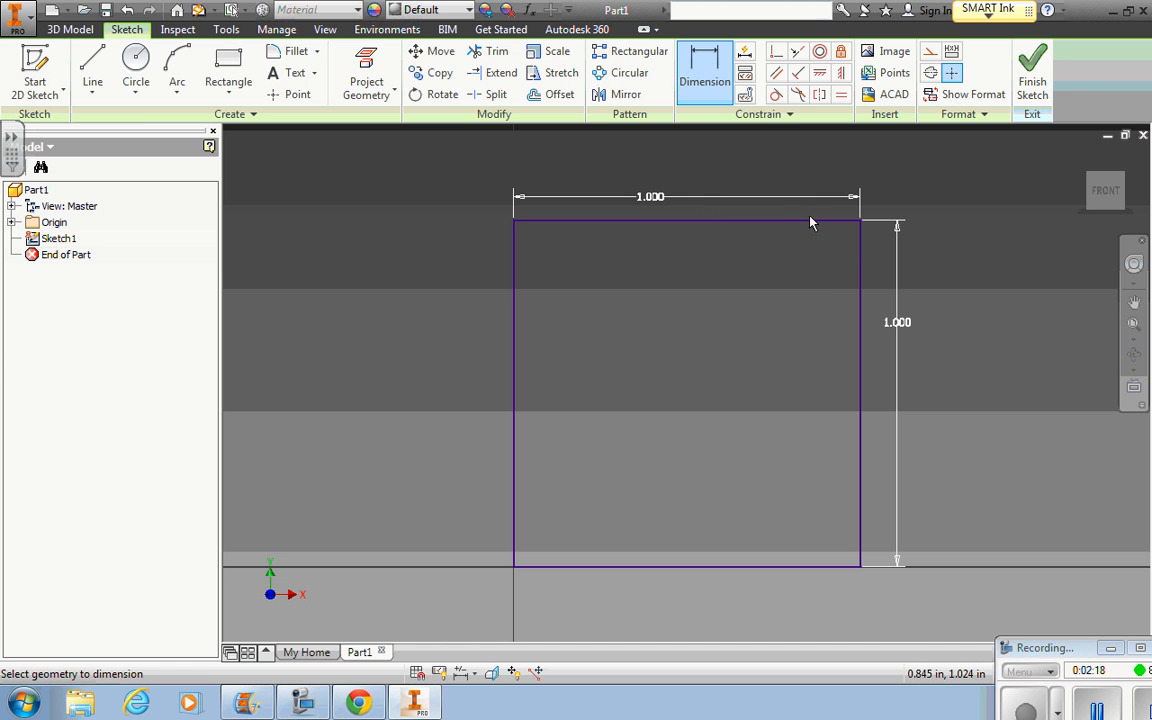
# Step: Finish the sketch and extrude the square profile by 0.25 in
pyautogui.click(1035, 82)
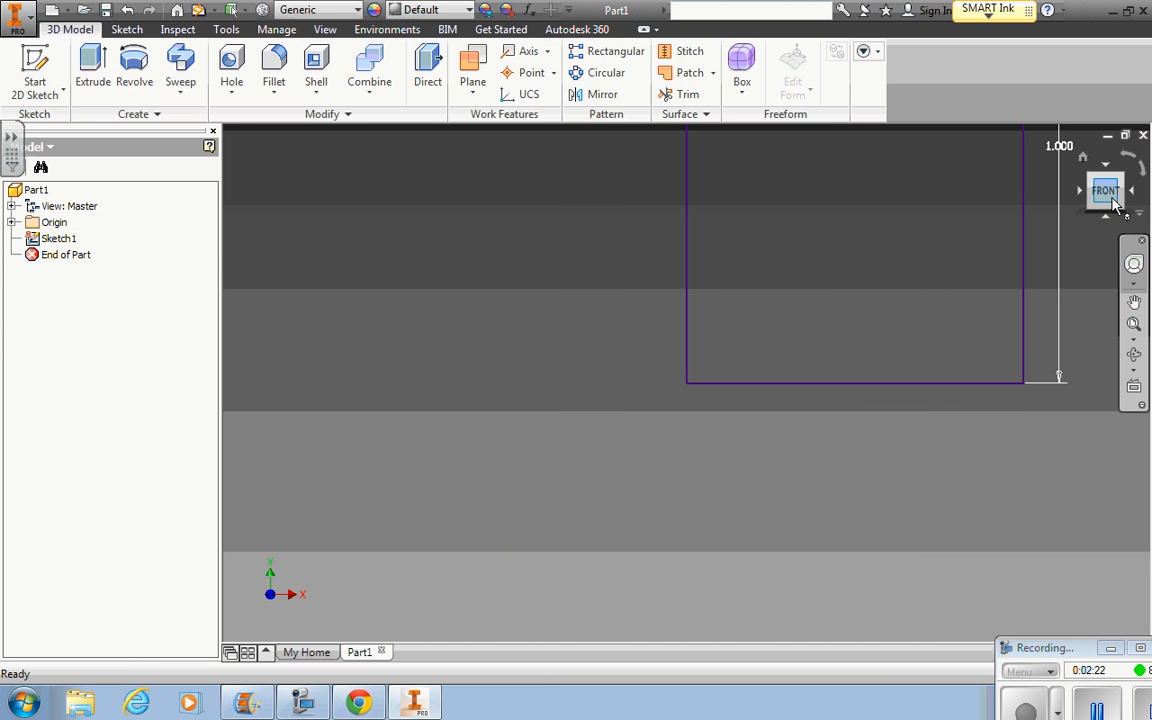
pyautogui.click(1105, 192)
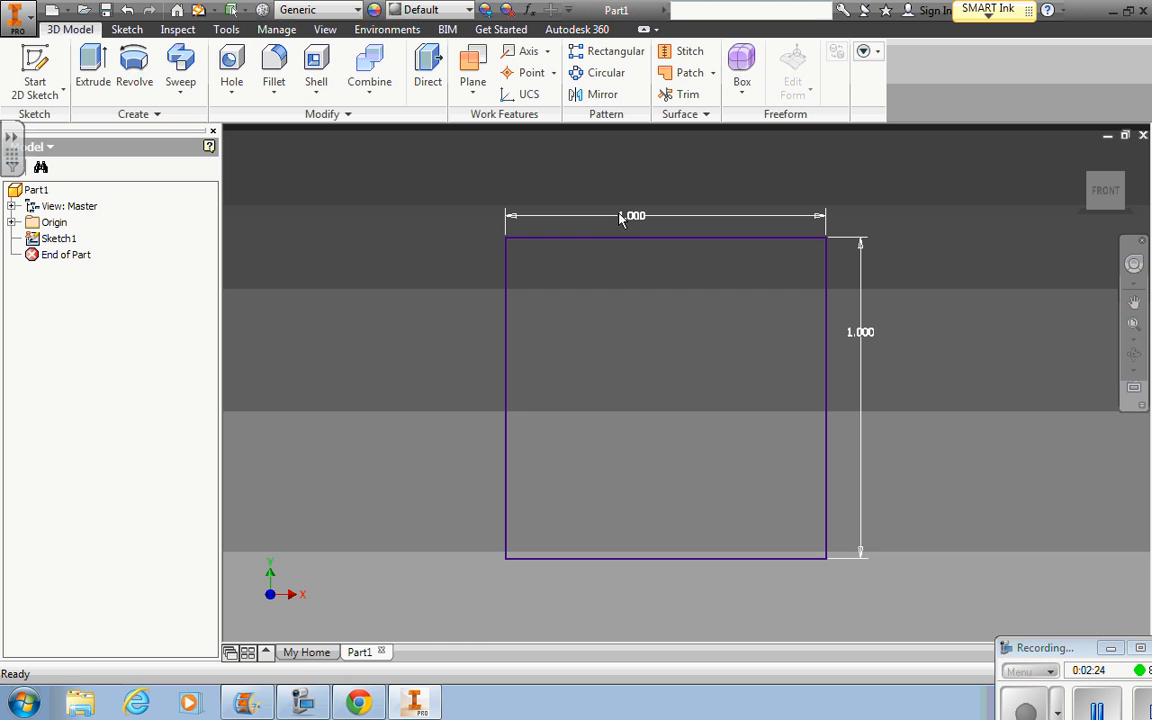
pyautogui.click(91, 96)
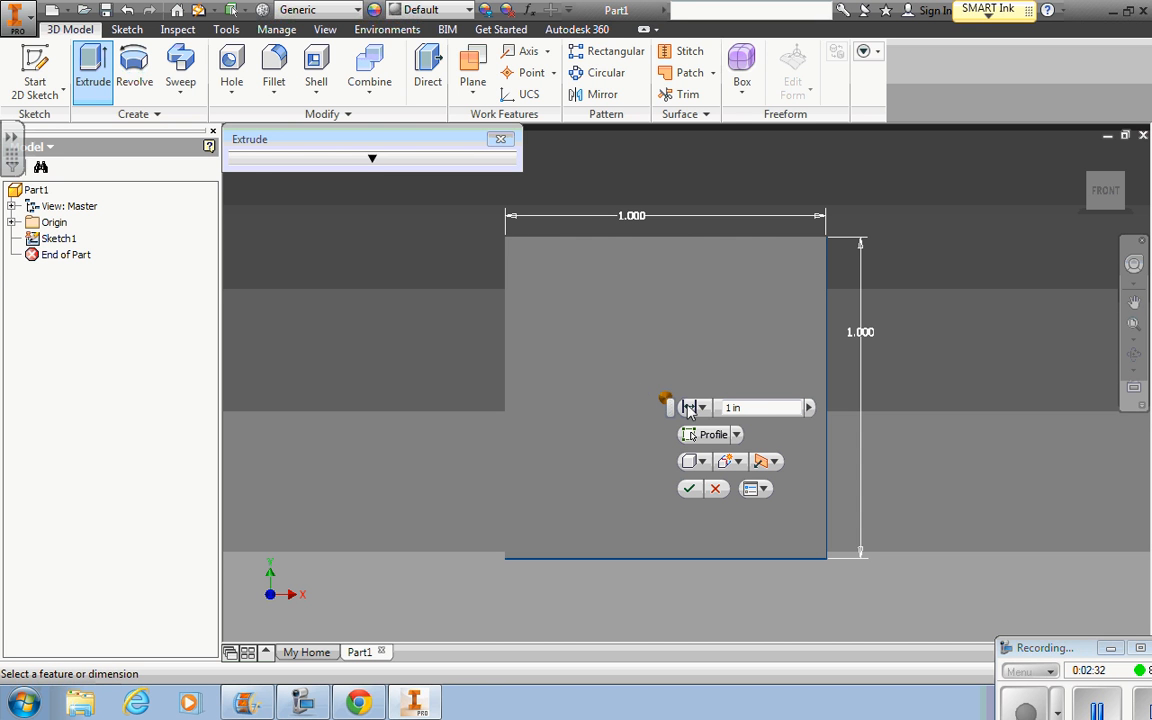
pyautogui.write('.25')
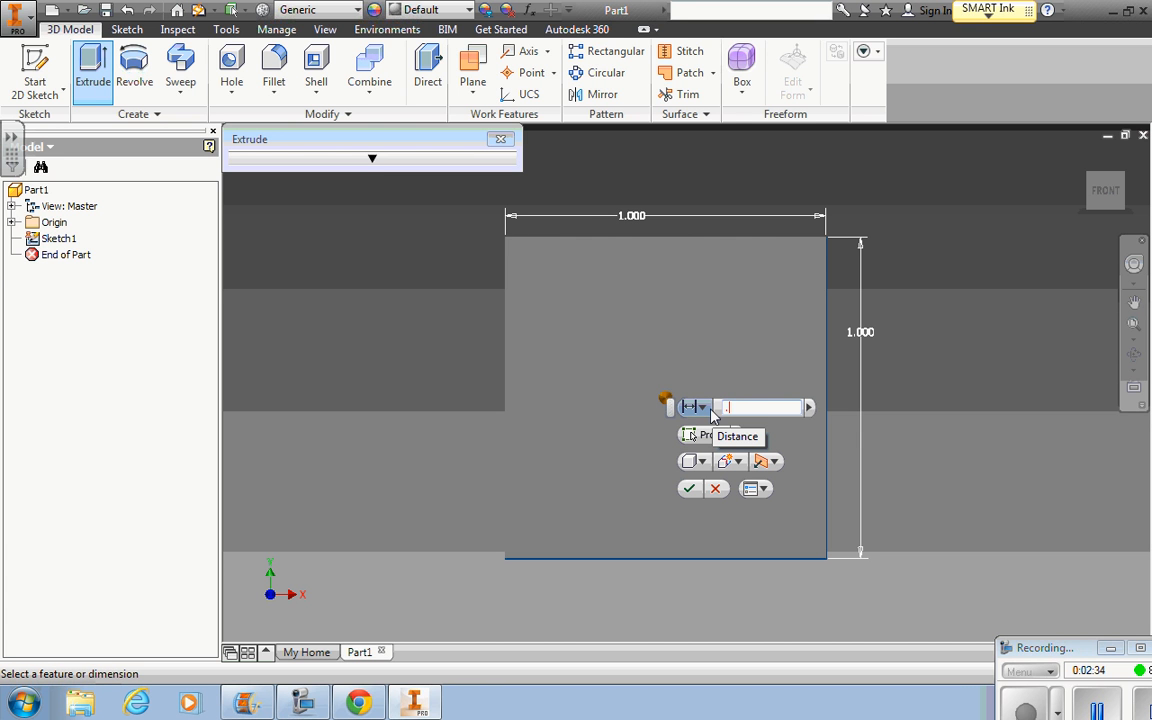
pyautogui.click(697, 488)
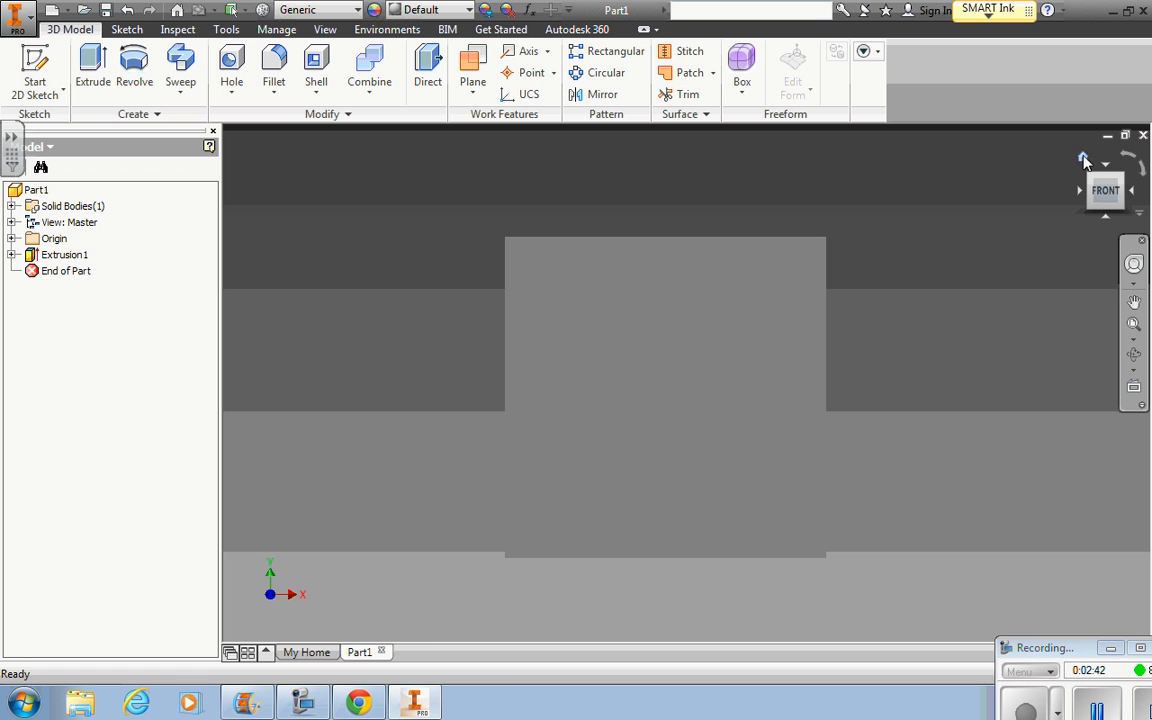
# Step: Adjust the whole body's appearance to a pink color with RGB values 255, 0, 128
pyautogui.click(1084, 163)
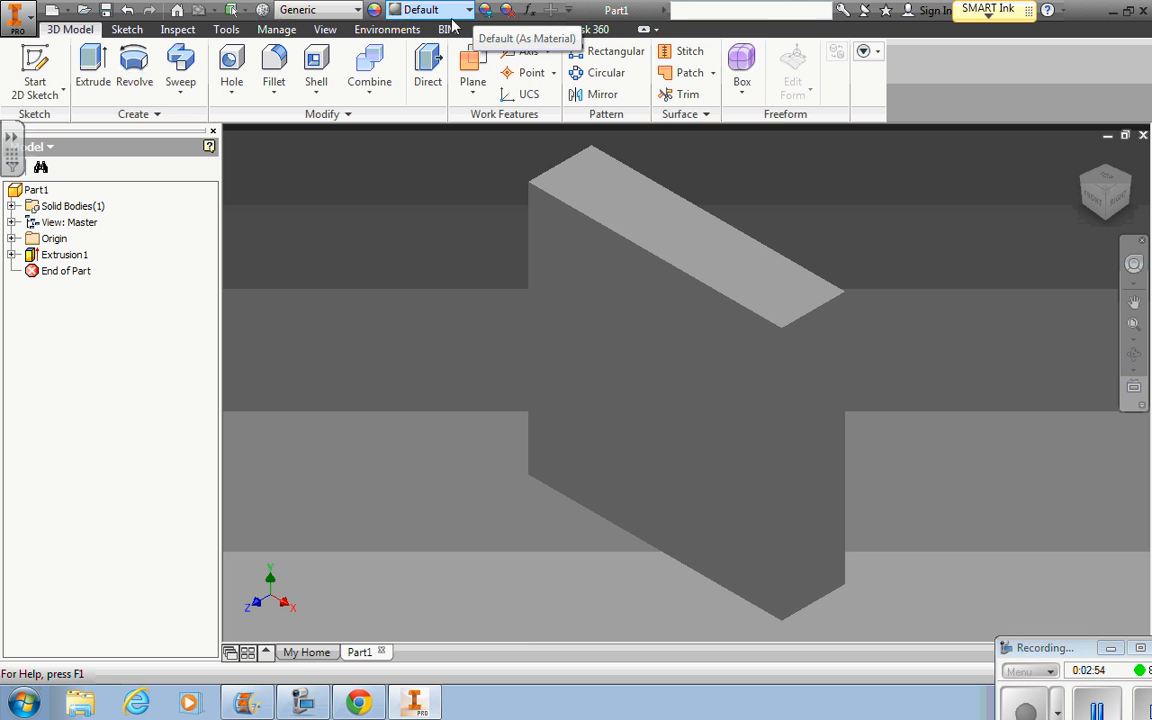
pyautogui.click(485, 10)
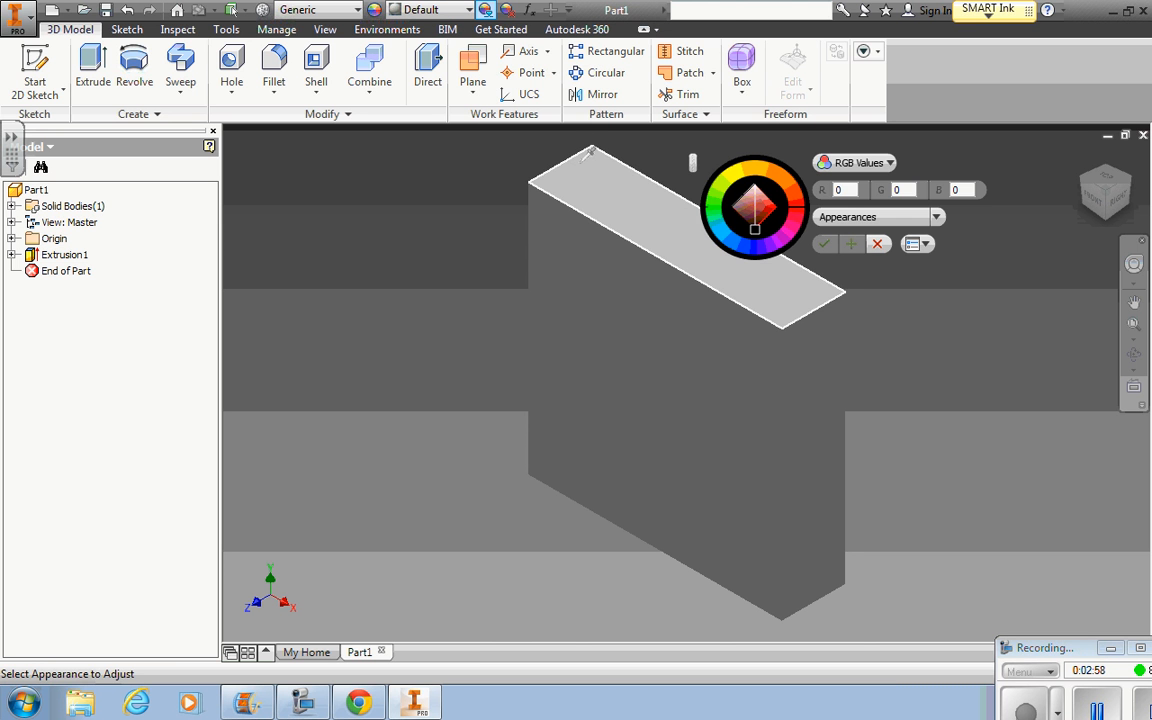
pyautogui.click(599, 211)
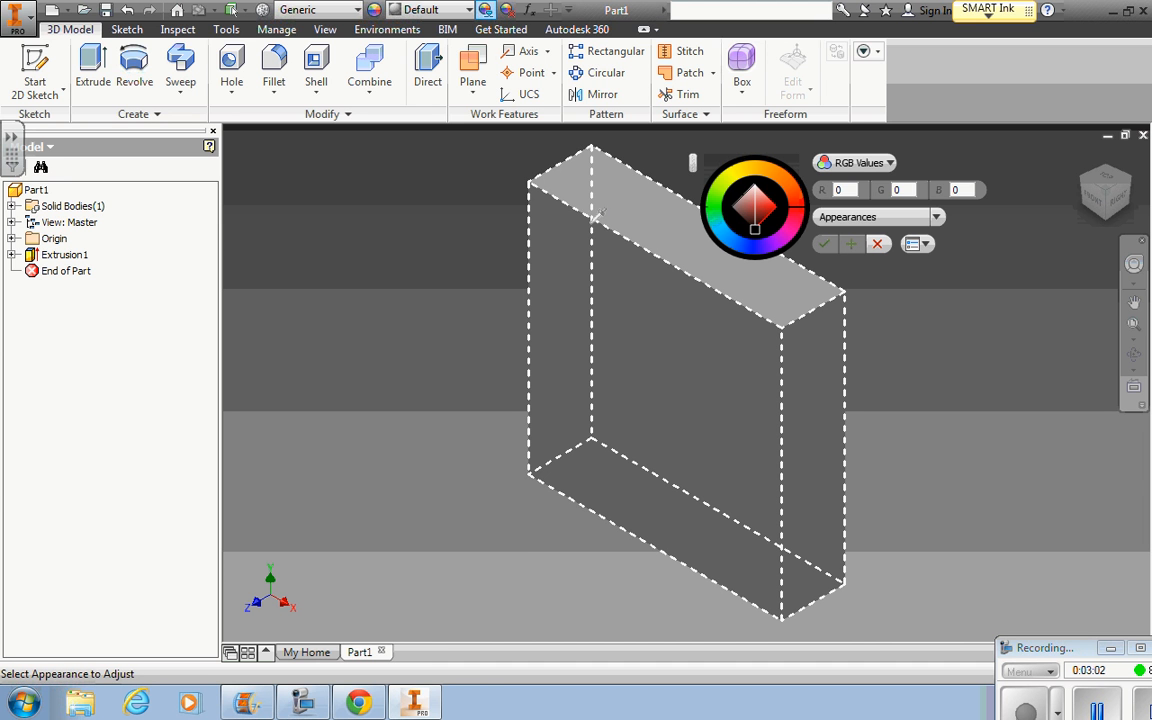
pyautogui.click(598, 226)
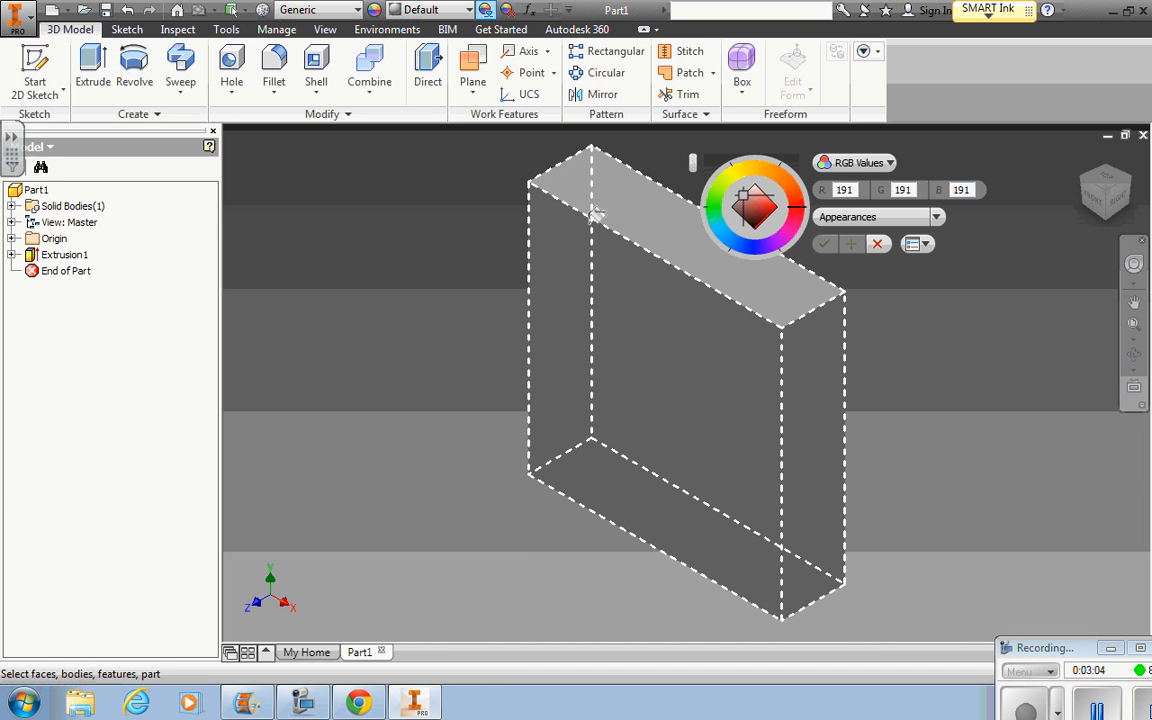
pyautogui.click(791, 231)
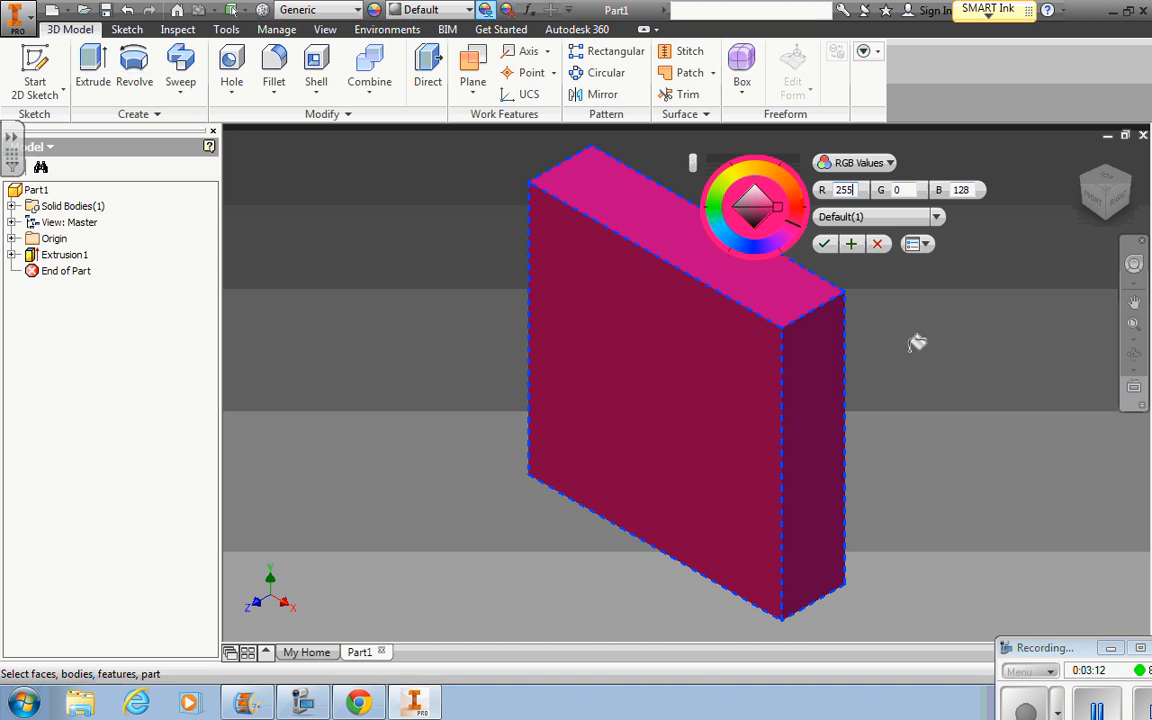
pyautogui.click(826, 246)
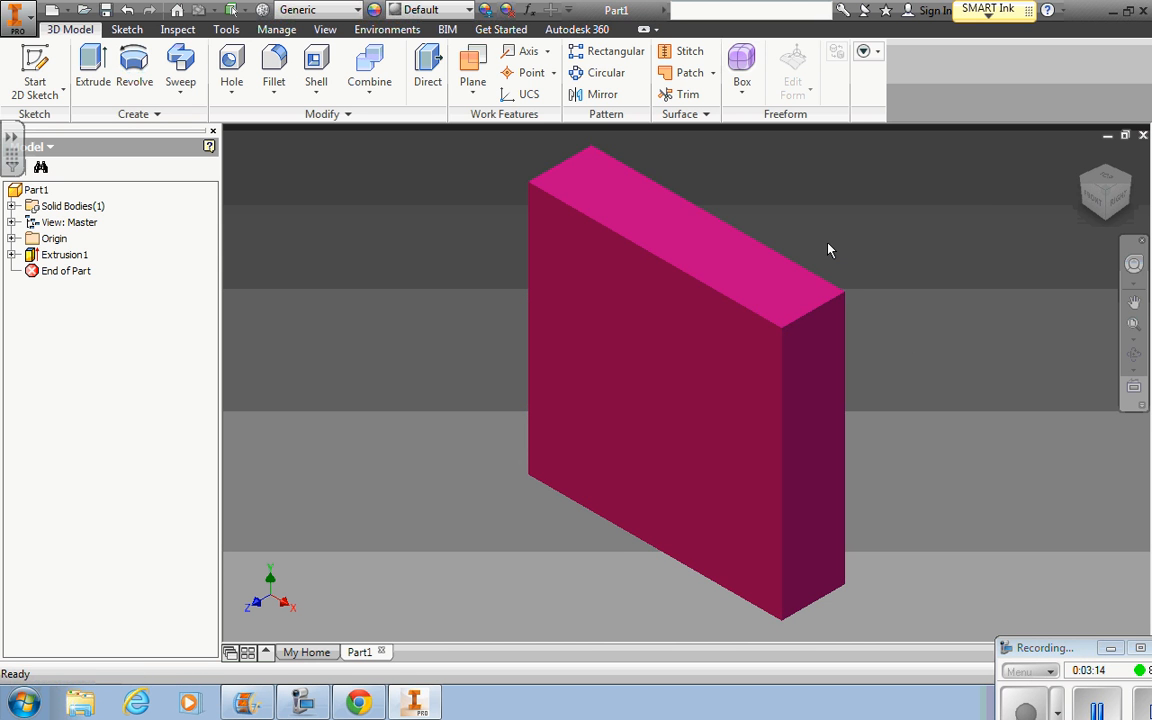
# Step: Save the part in My Documents under the name square, accepting the unavailable project location warning
pyautogui.moveTo(1105, 197)
pyautogui.mouseDown()
pyautogui.moveTo(1010, 250)
pyautogui.moveTo(1000, 310)
pyautogui.moveTo(1020, 350)
pyautogui.moveTo(1090, 240)
pyautogui.moveTo(1060, 200)
pyautogui.moveTo(1020, 215)
pyautogui.moveTo(1060, 205)
pyautogui.moveTo(1108, 216)
pyautogui.mouseUp()
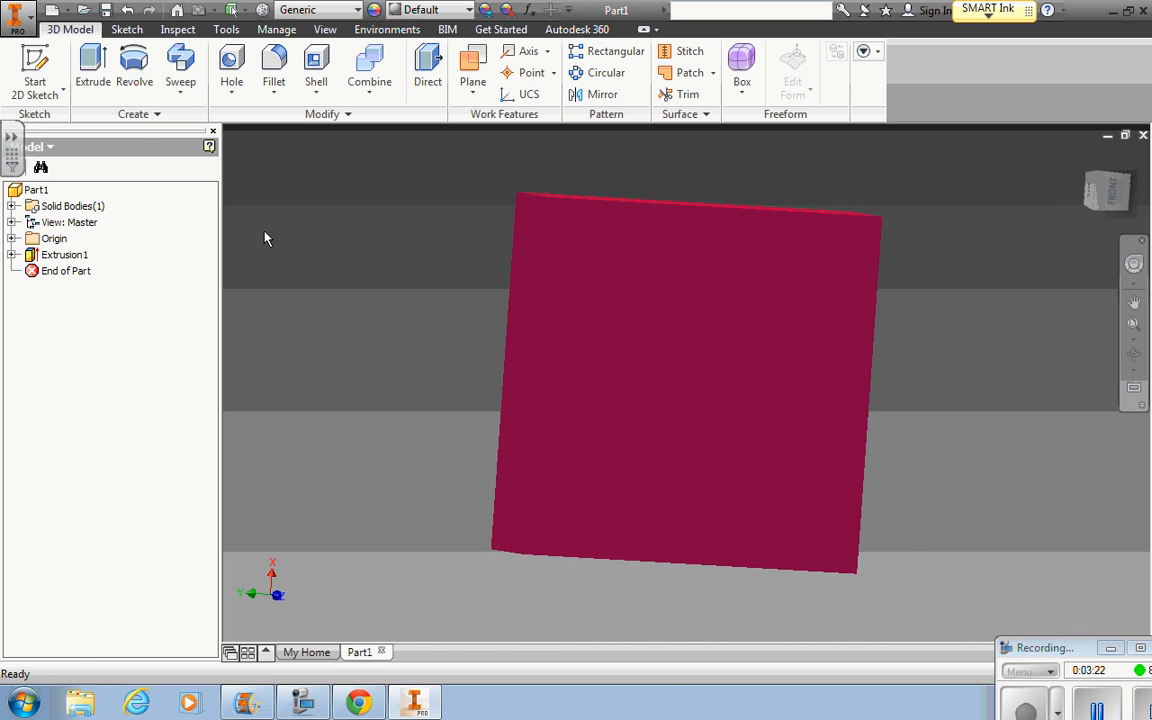
pyautogui.click(22, 17)
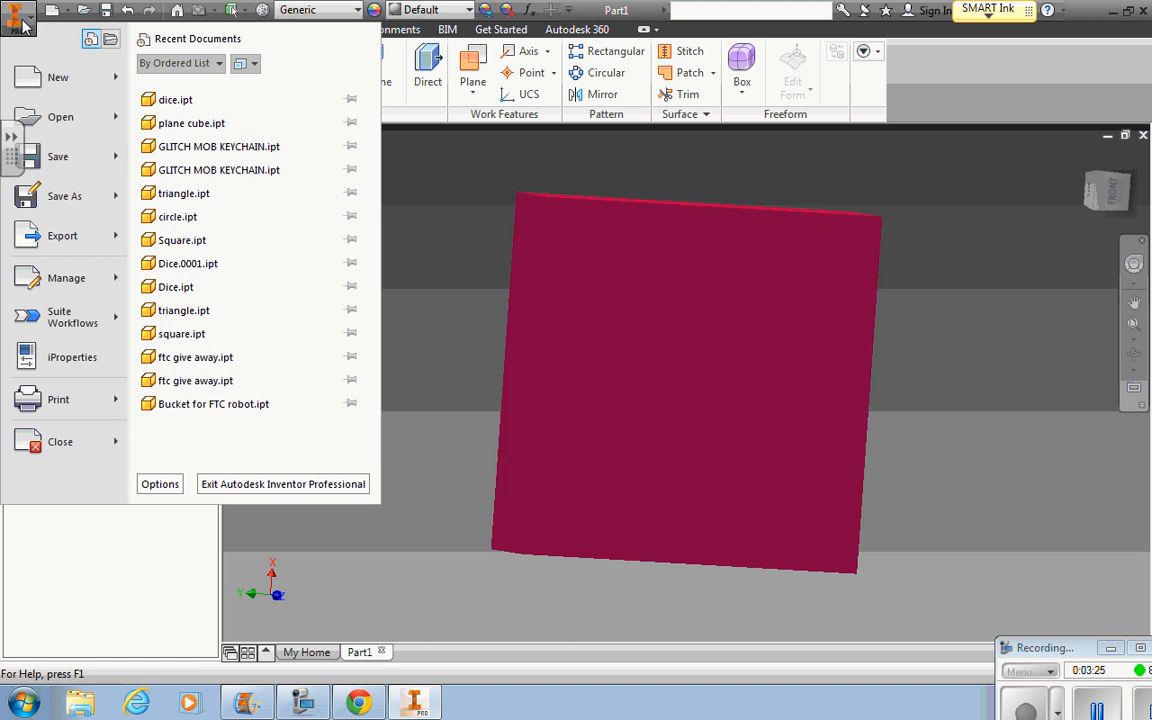
pyautogui.click(70, 195)
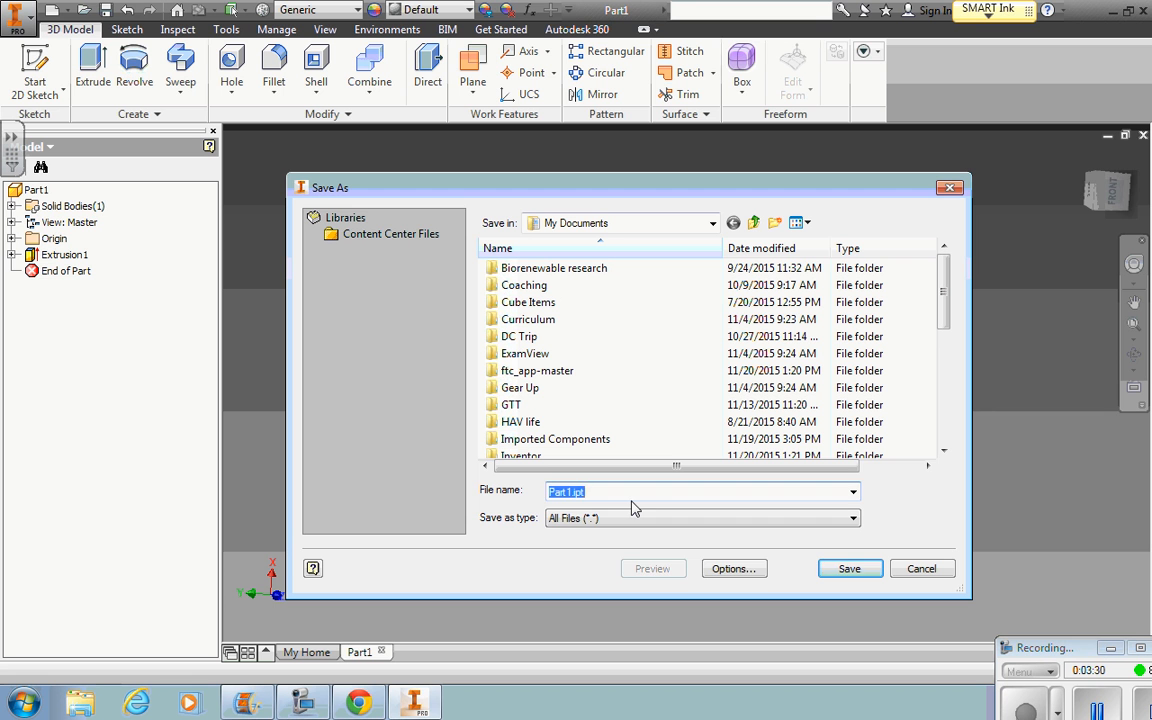
pyautogui.write('square')
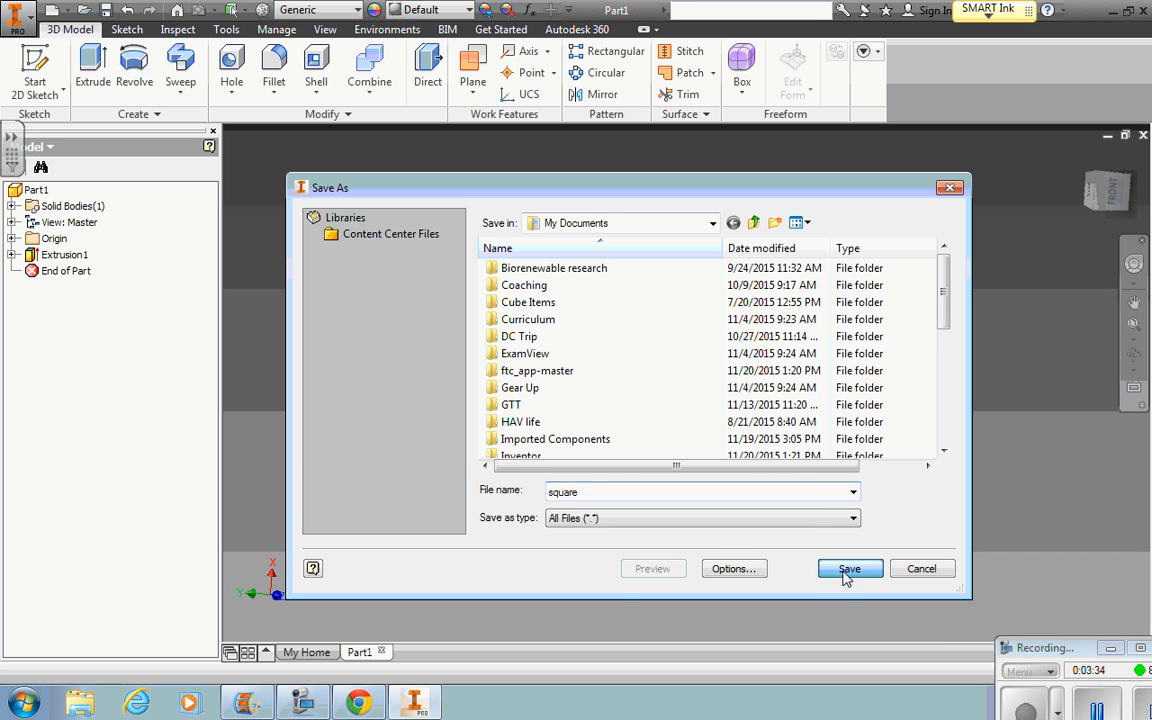
pyautogui.click(845, 570)
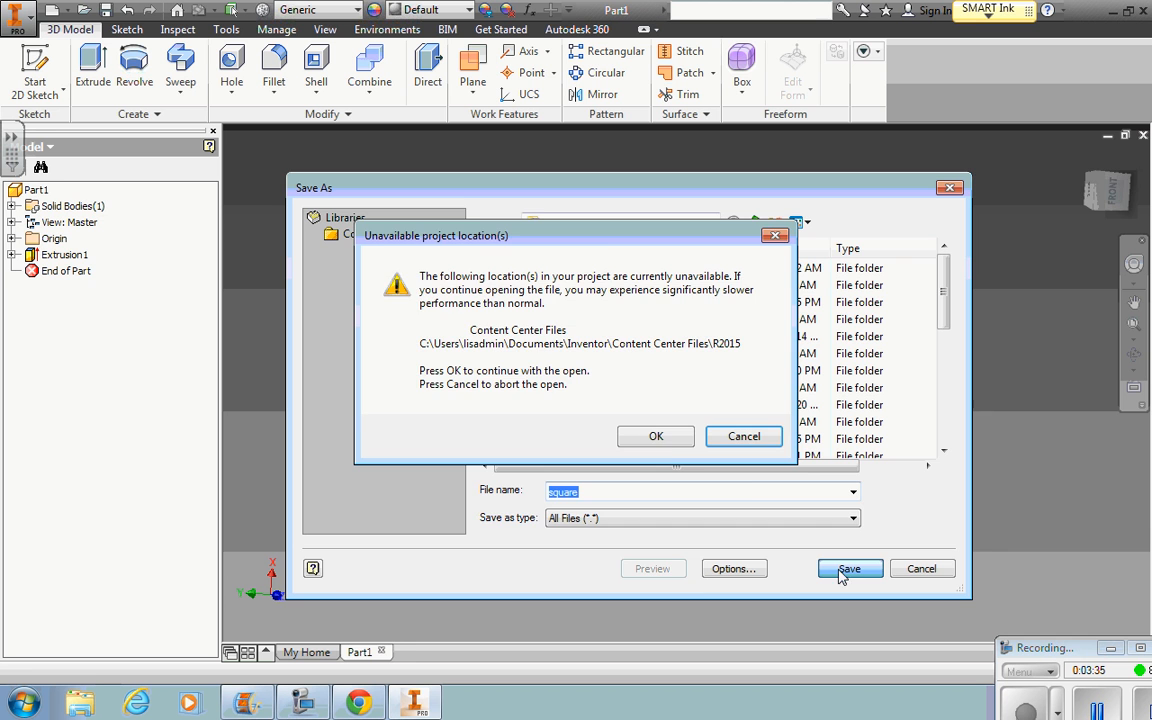
pyautogui.click(657, 436)
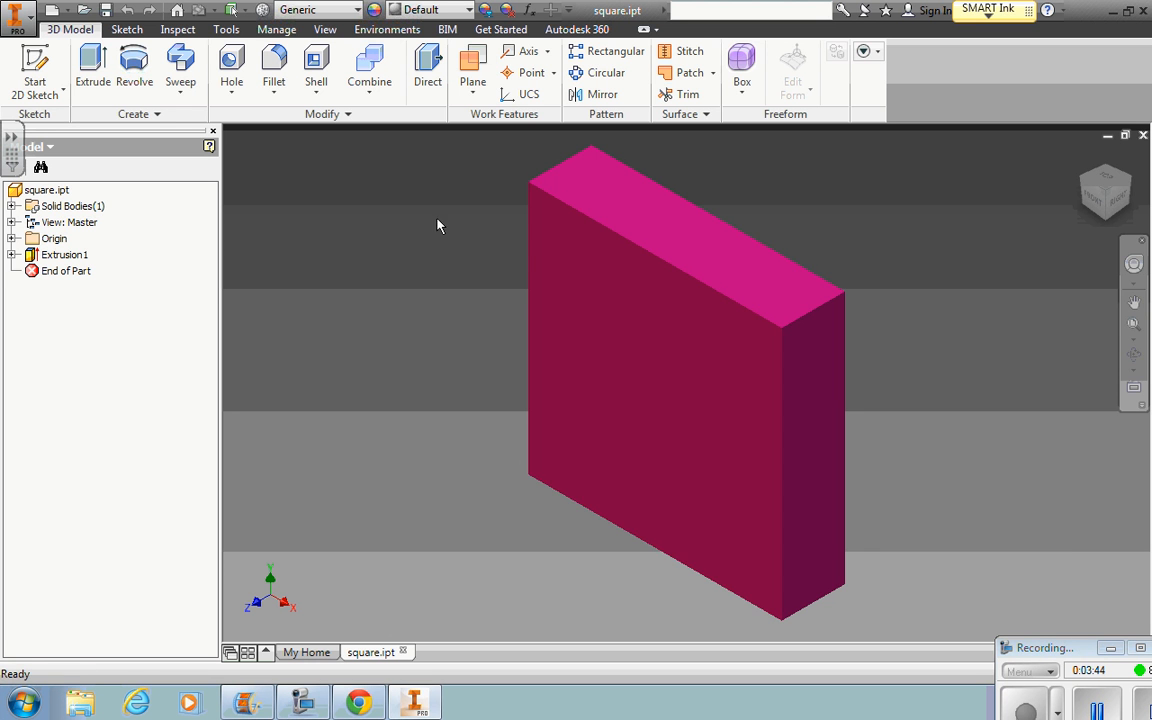
# Step: Create a new part, accepting the unavailable project location warning, and start a 2D sketch on the XY plane
pyautogui.click(68, 11)
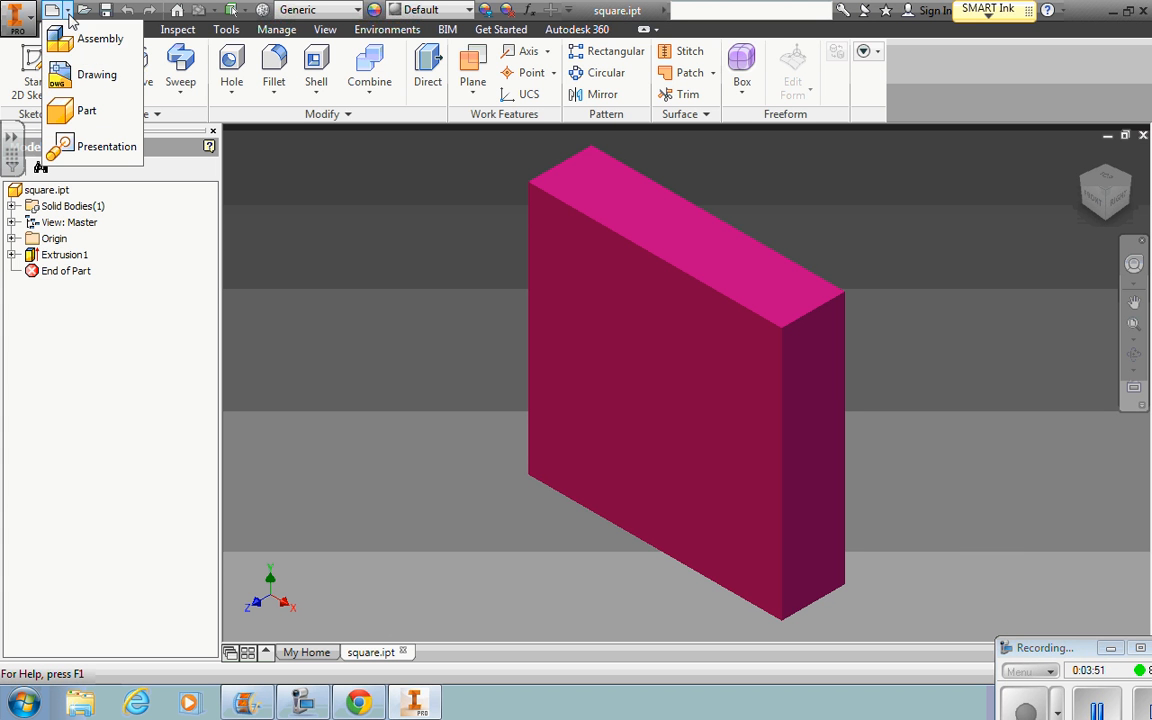
pyautogui.click(83, 121)
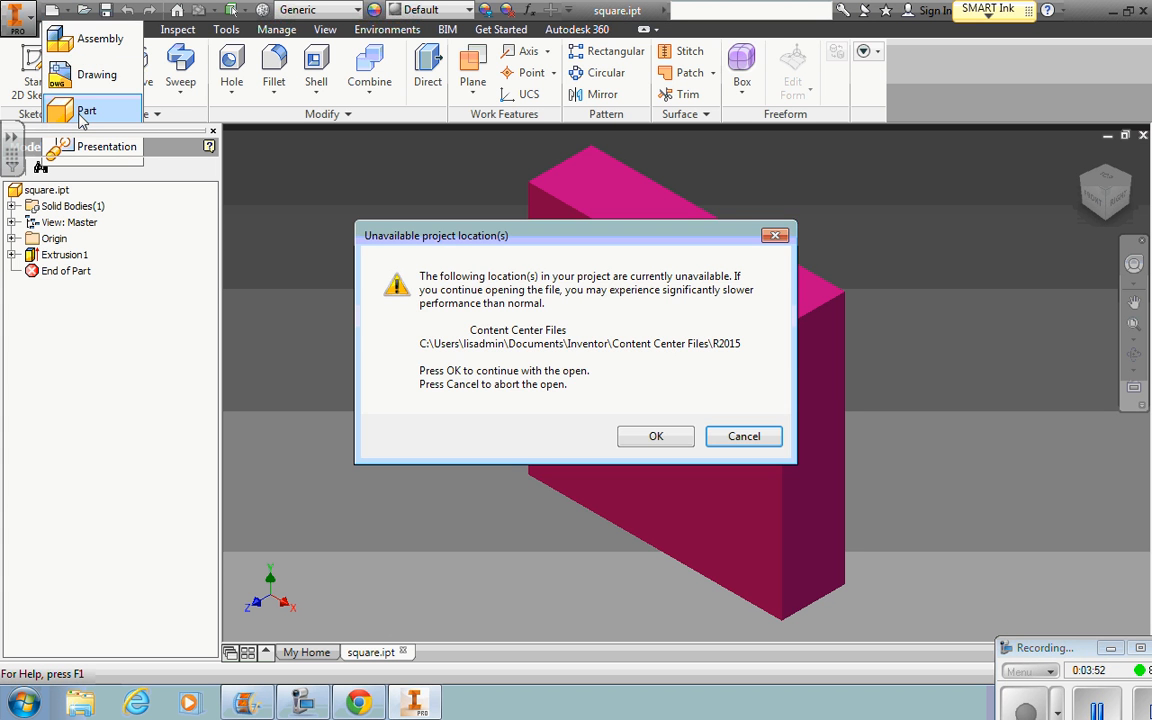
pyautogui.click(656, 436)
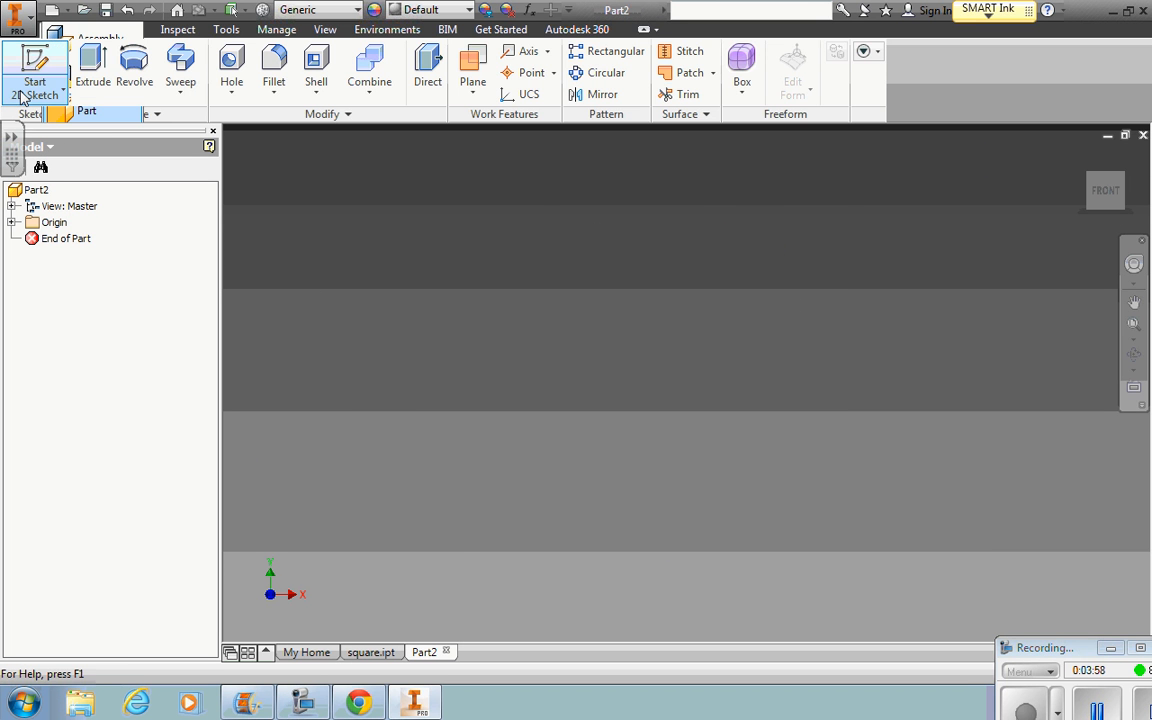
pyautogui.click(22, 97)
pyautogui.click(22, 120)
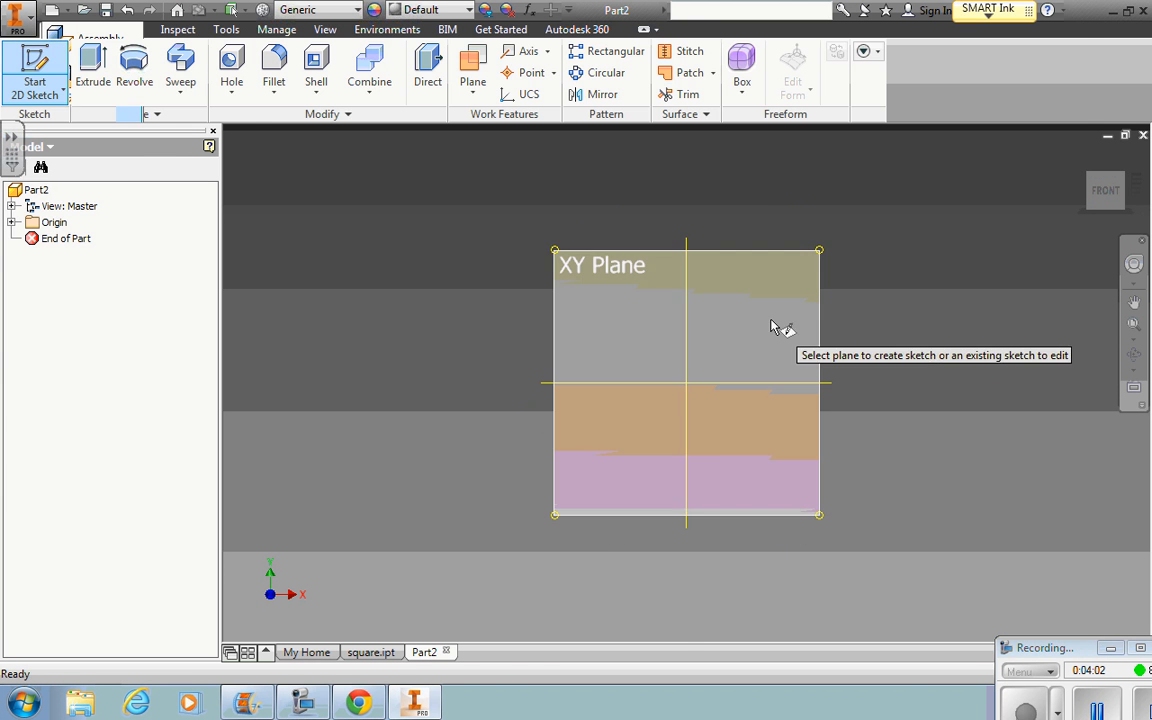
pyautogui.click(771, 326)
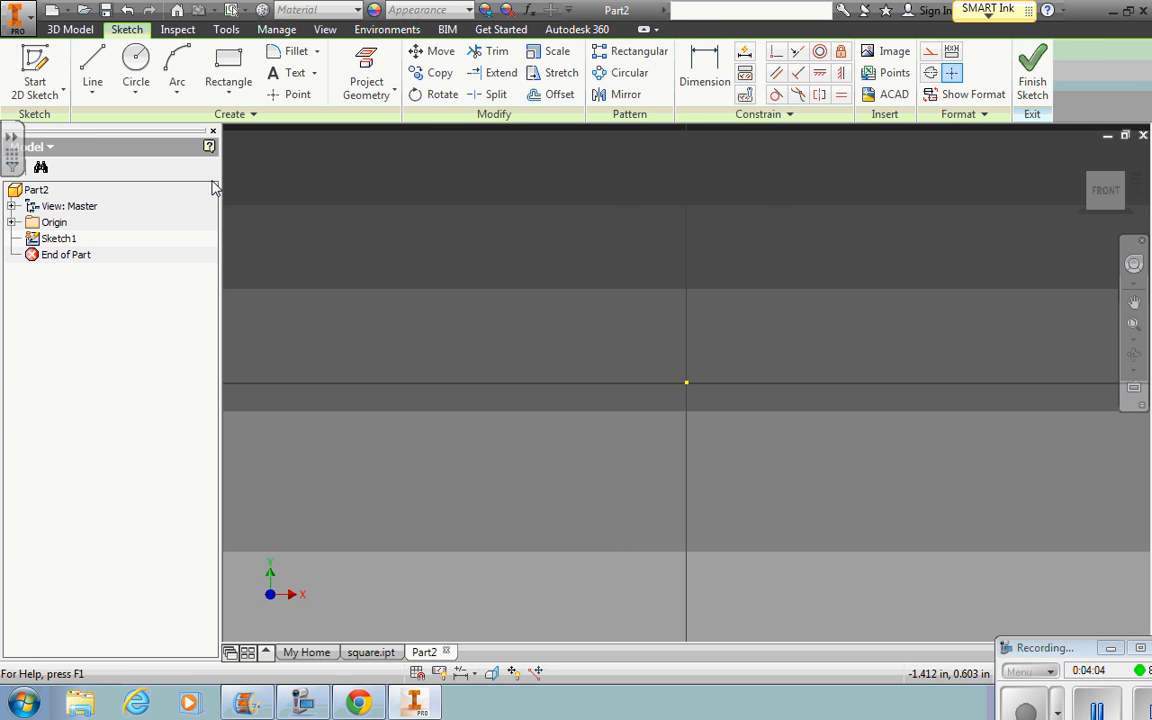
# Step: Sketch a center-point circle about 0.97 in in diameter, centered on the origin
pyautogui.click(136, 91)
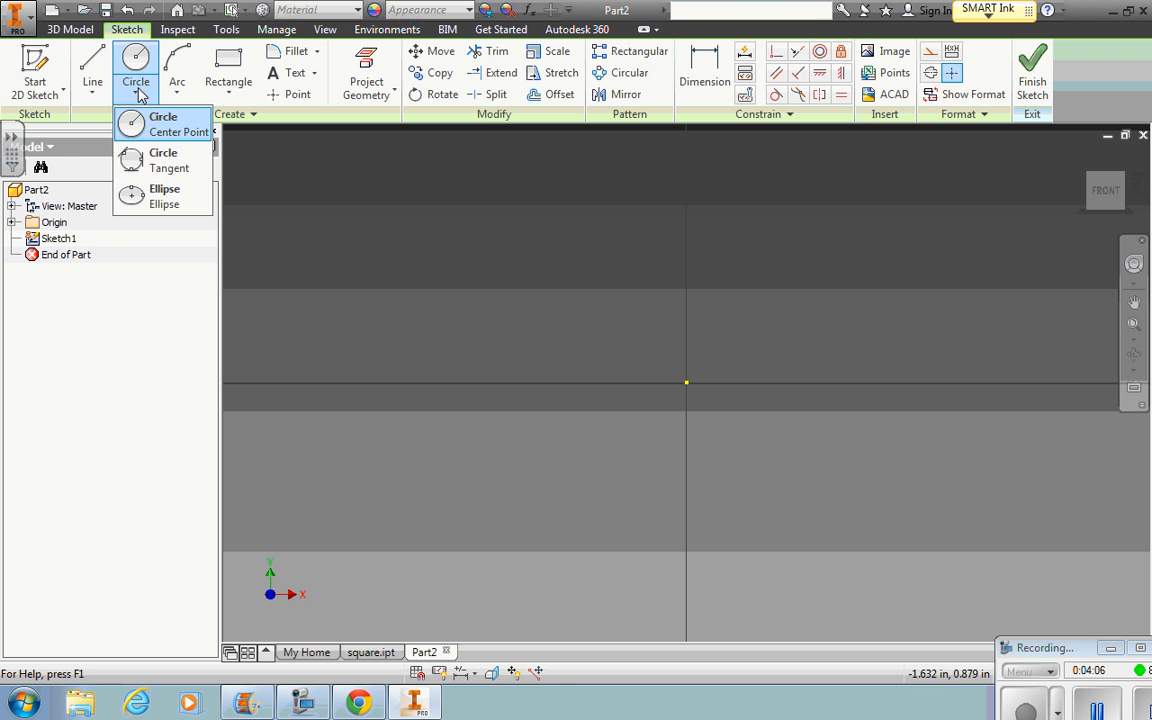
pyautogui.click(160, 124)
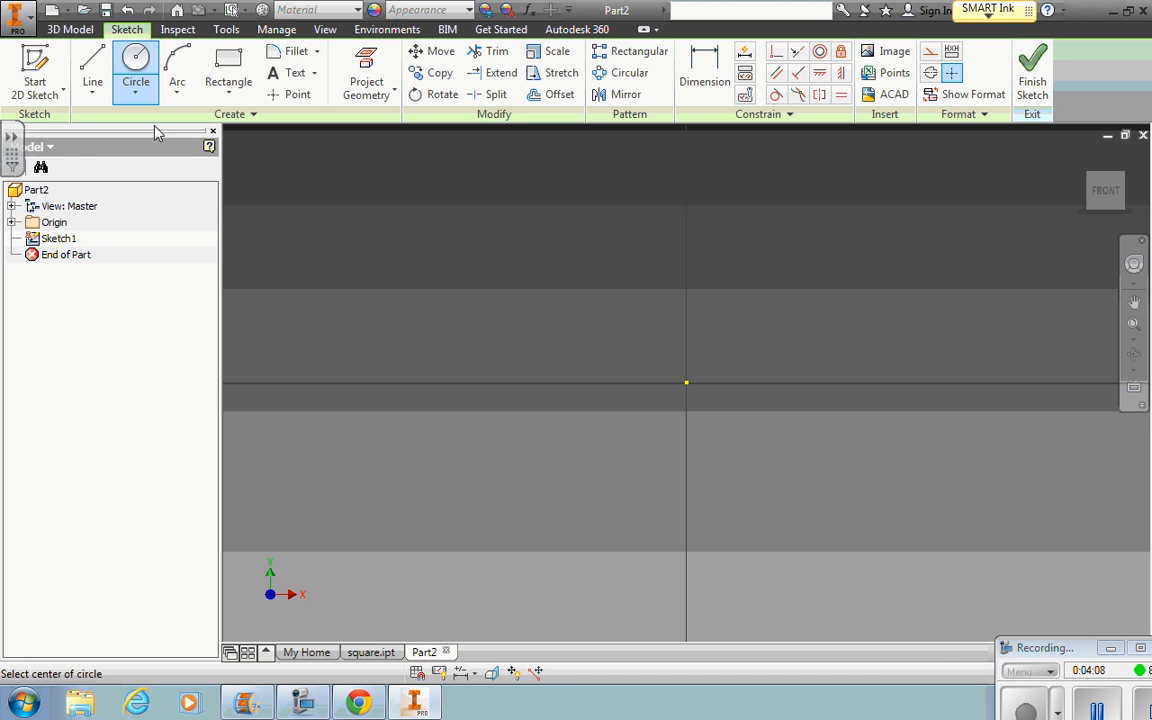
pyautogui.click(686, 381)
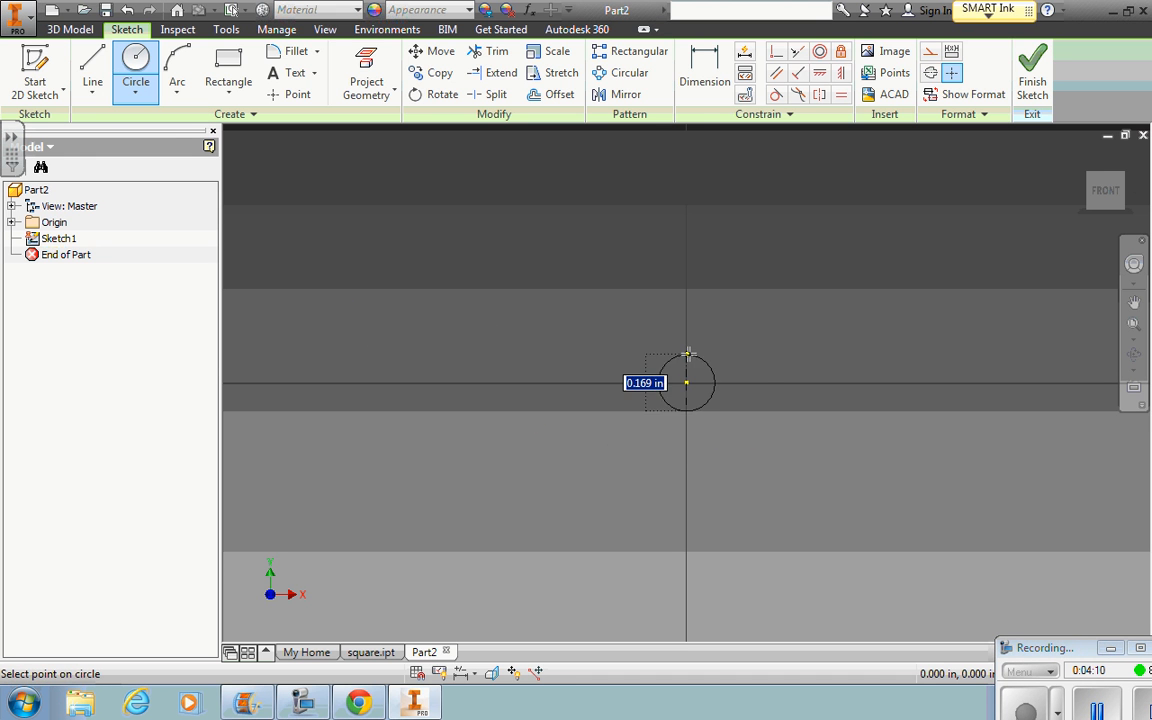
pyautogui.click(694, 219)
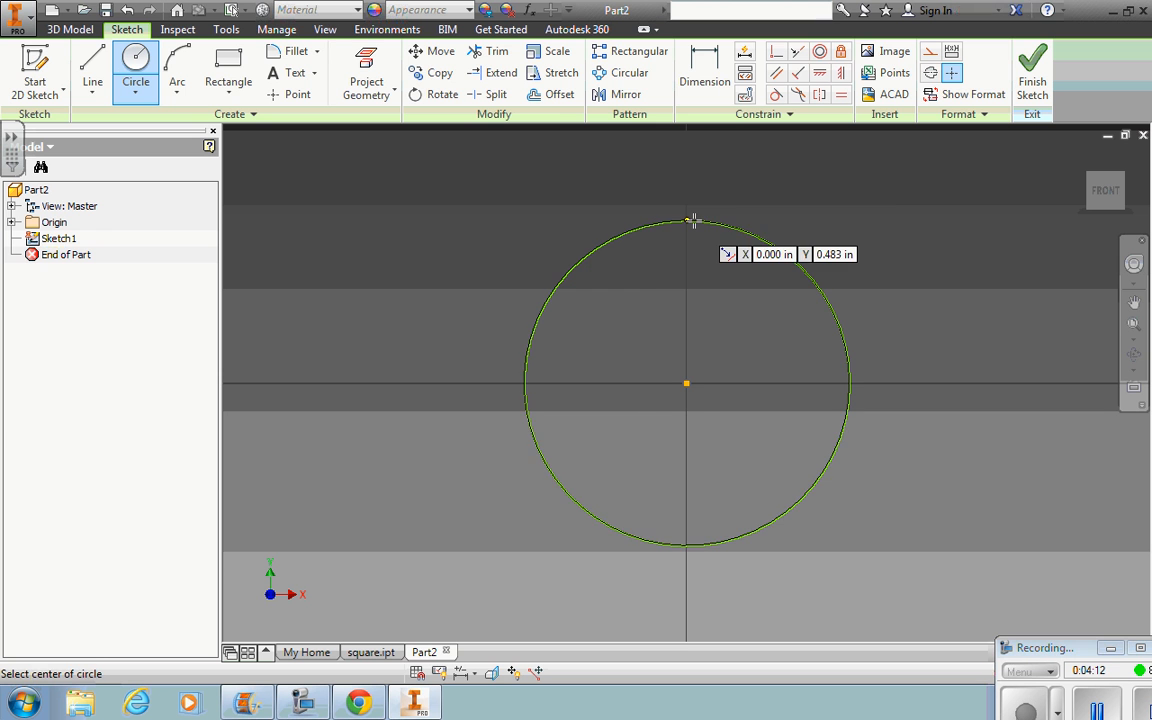
# Step: Dimension the circle and set its diameter to 1 in
pyautogui.click(706, 92)
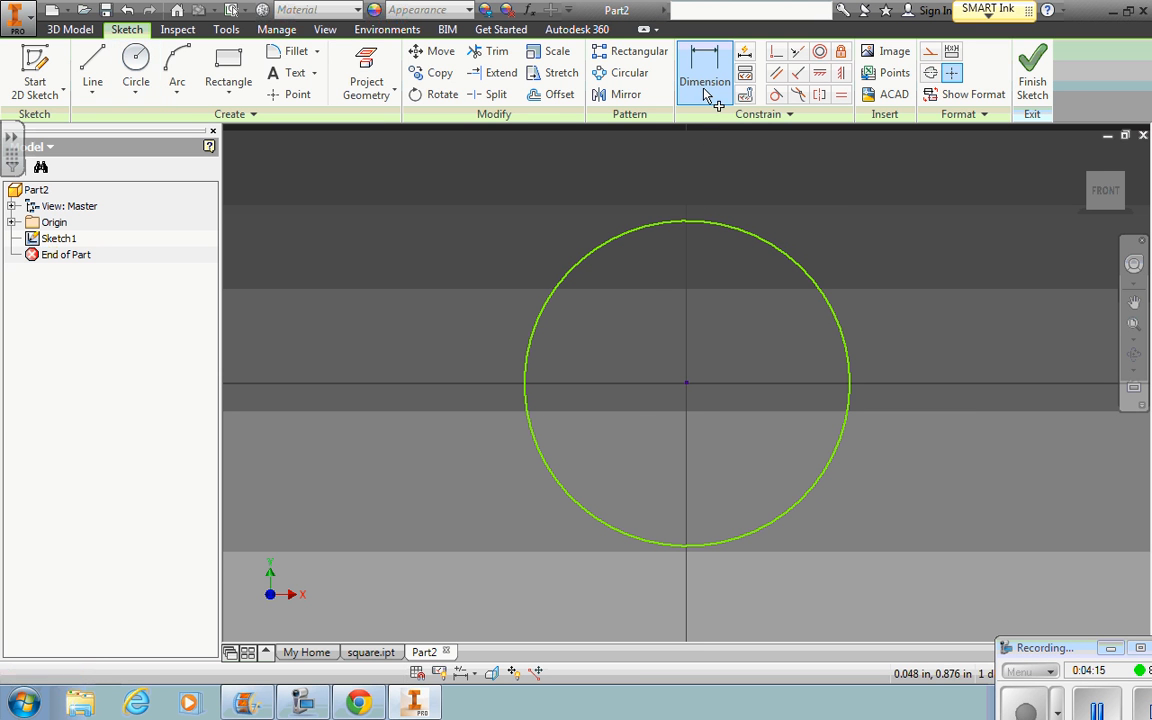
pyautogui.click(709, 226)
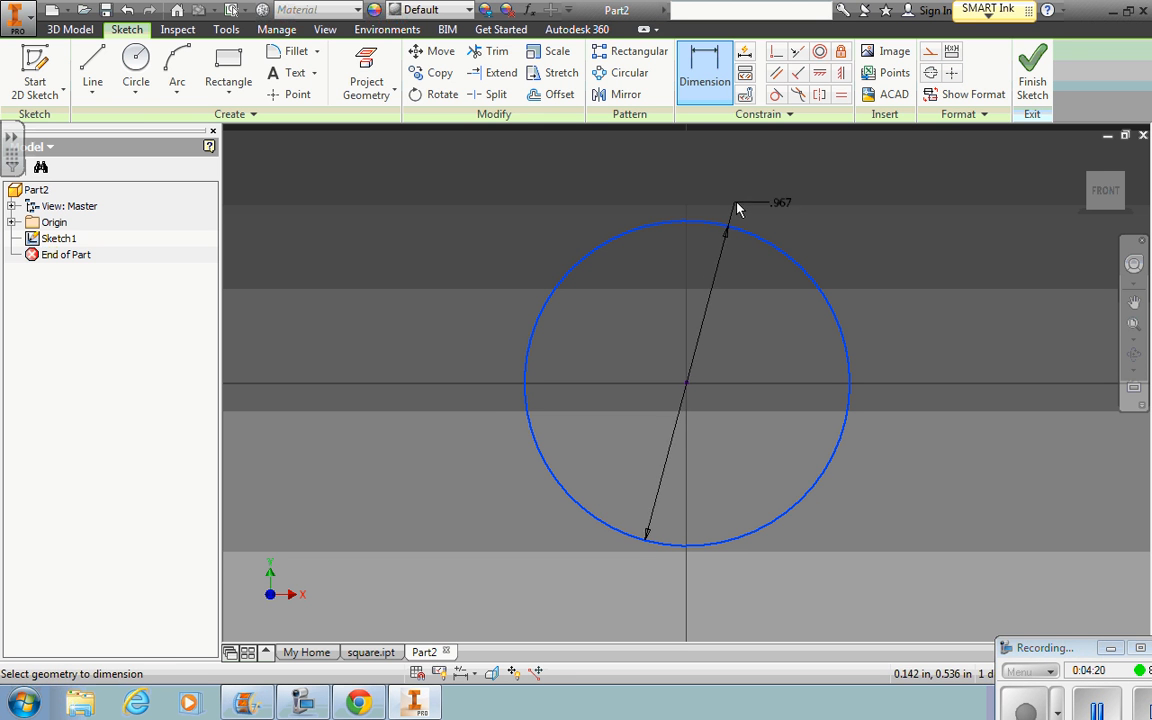
pyautogui.click(884, 457)
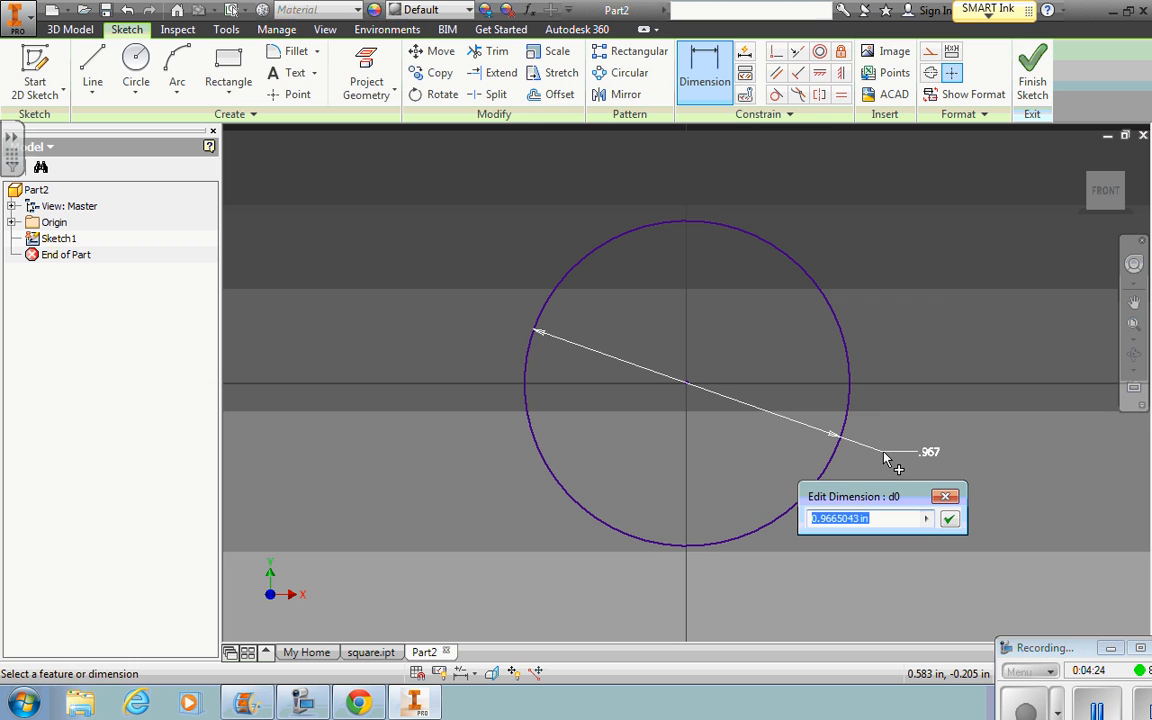
pyautogui.write('1')
pyautogui.press('Return')
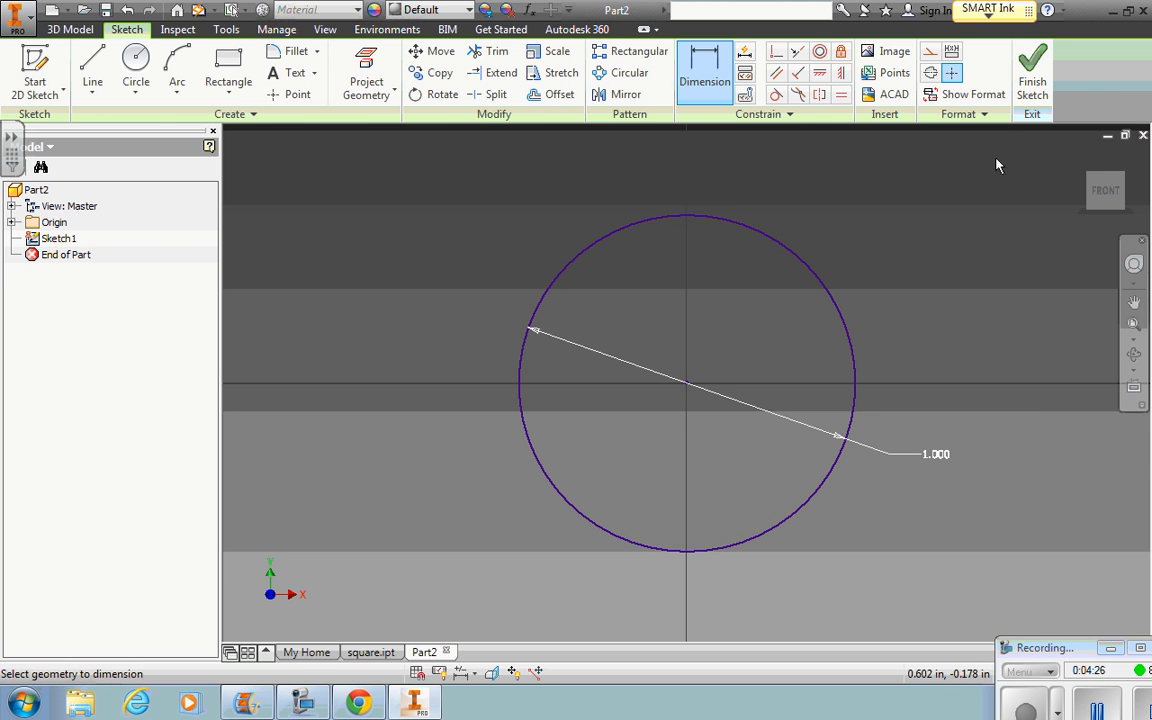
# Step: Finish the sketch and extrude the circular profile by 0.25 in
pyautogui.click(1029, 89)
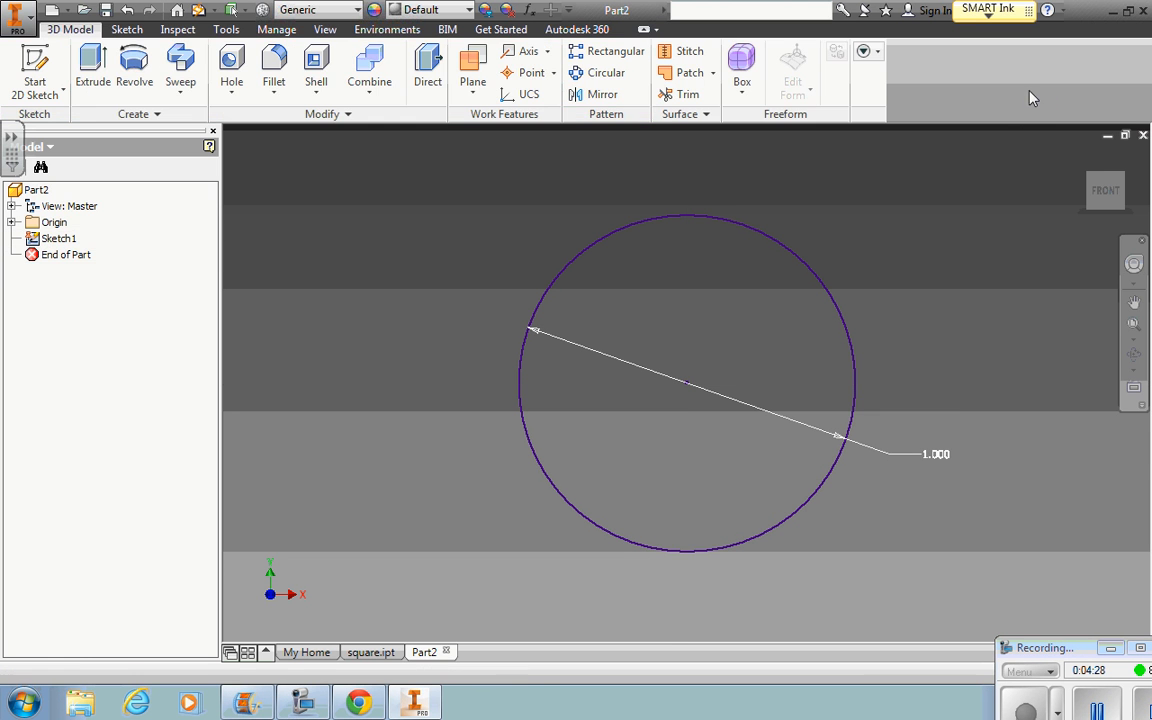
pyautogui.click(93, 70)
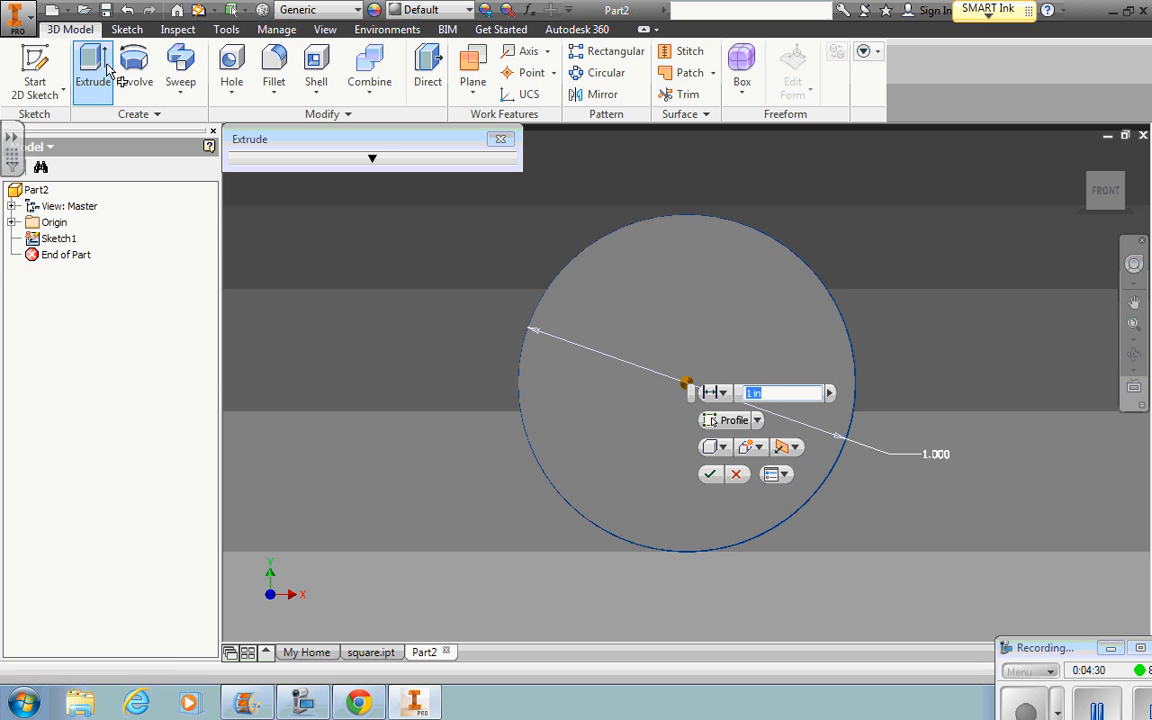
pyautogui.write('.25')
pyautogui.press('Return')
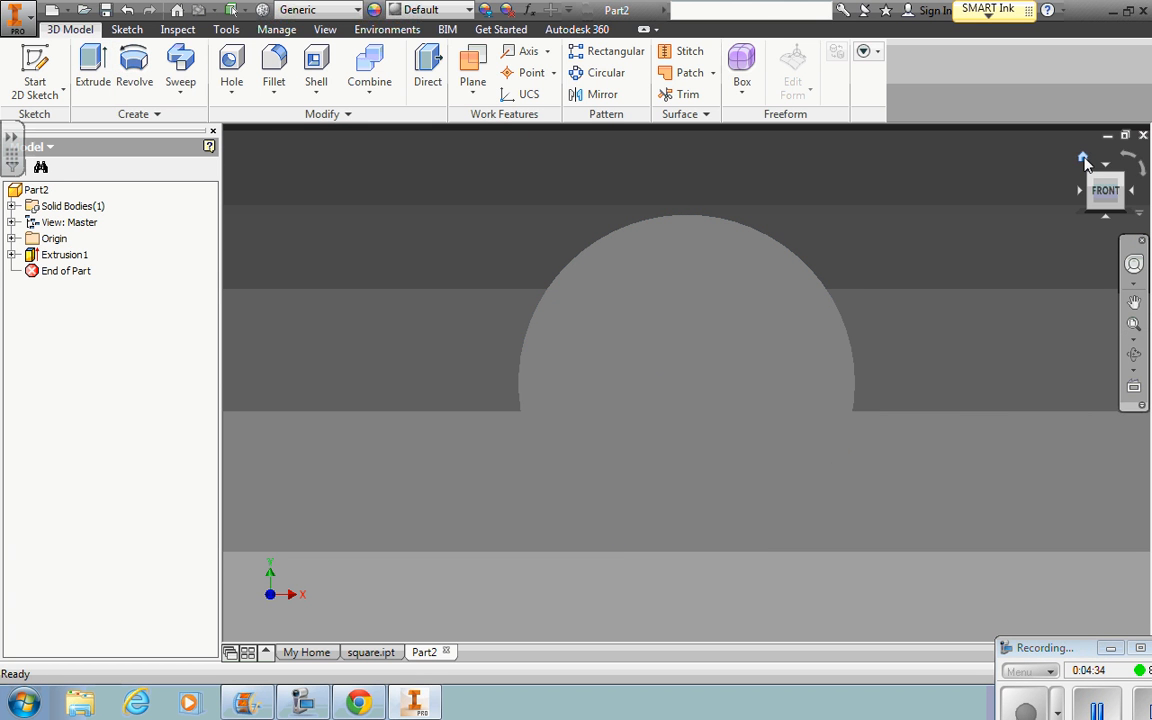
pyautogui.click(1083, 159)
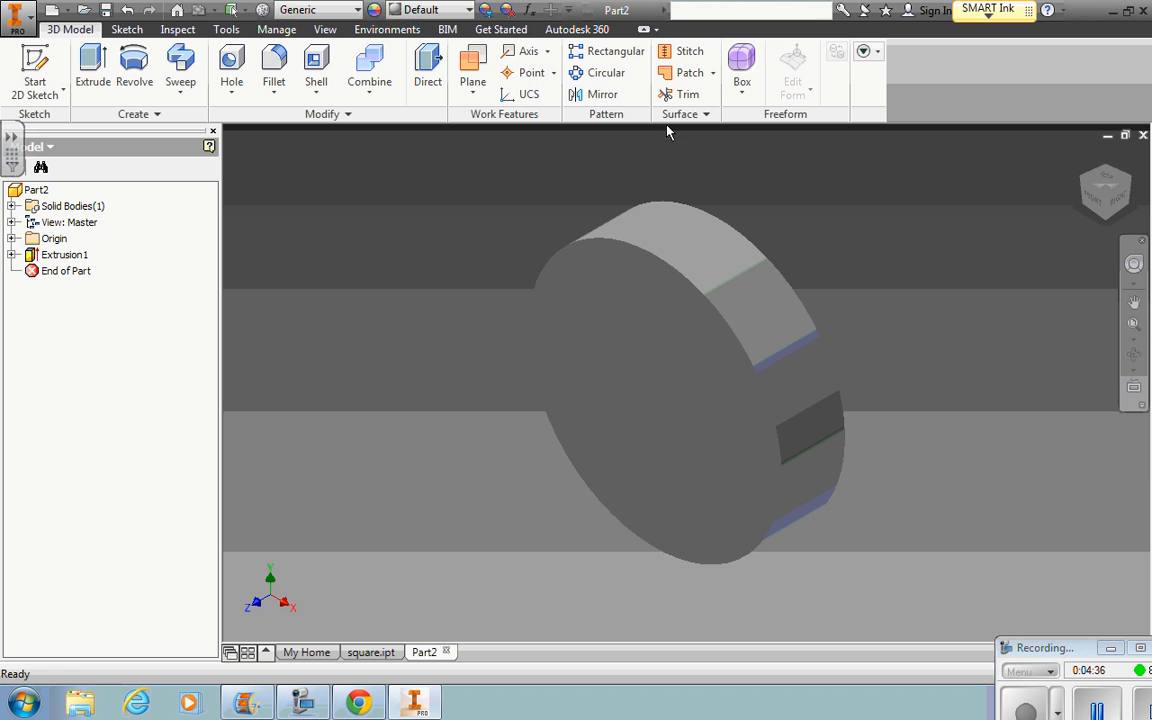
# Step: Adjust the appearance of the disc's front face to a yellow-green color
pyautogui.click(486, 10)
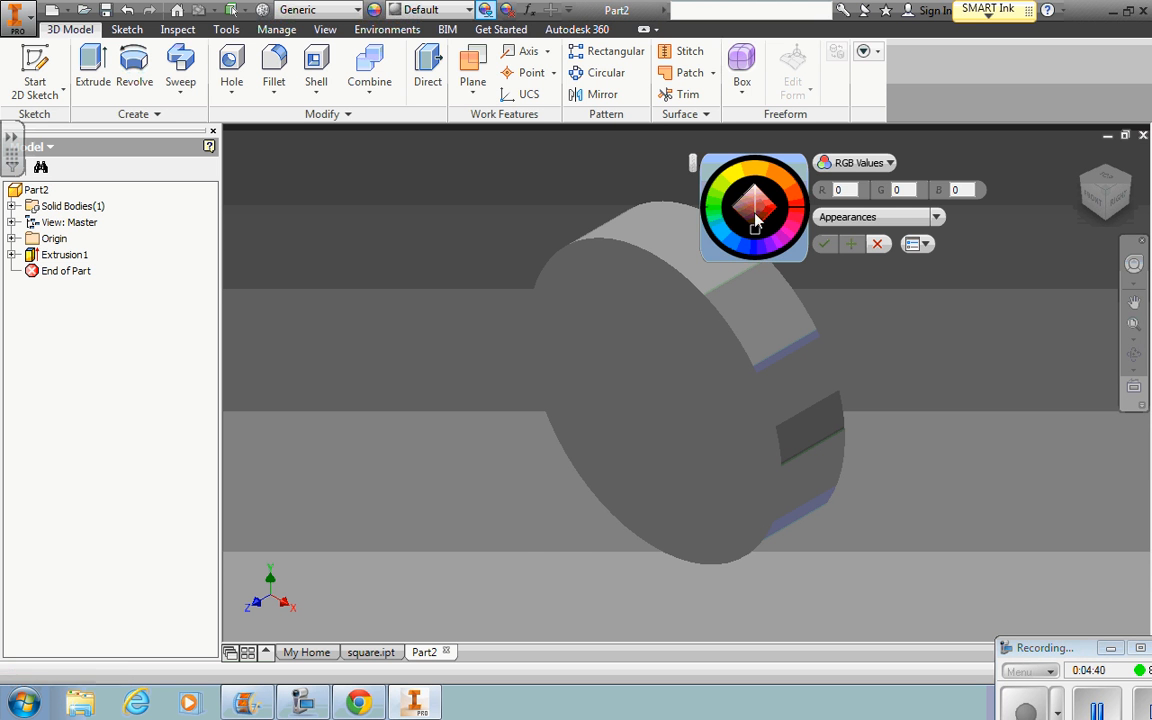
pyautogui.click(718, 183)
pyautogui.click(678, 370)
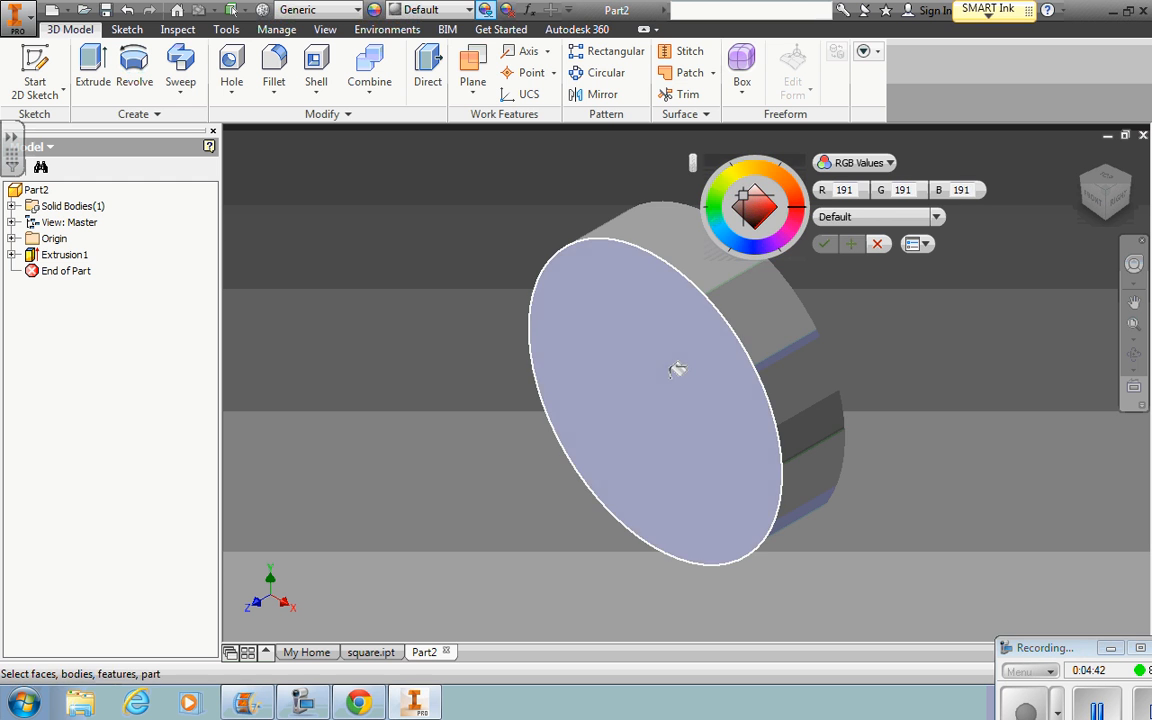
pyautogui.click(718, 190)
pyautogui.click(823, 243)
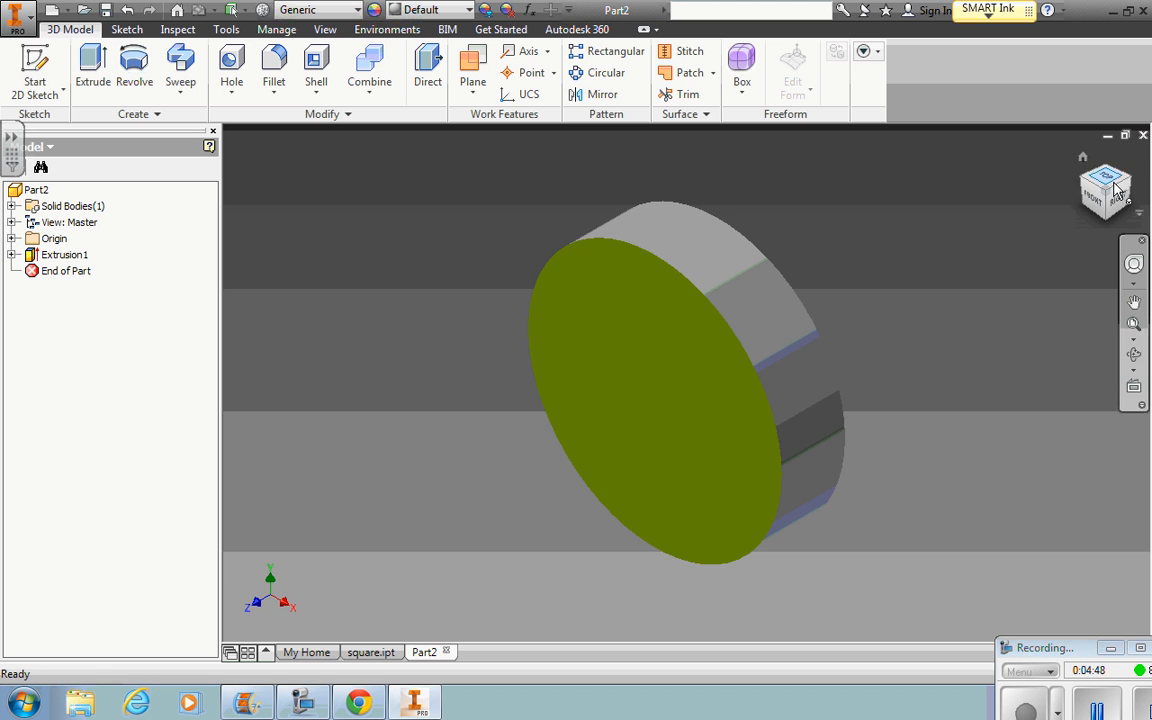
# Step: Adjust the appearance of the disc's curved side face to an orange-red color
pyautogui.moveTo(1106, 200)
pyautogui.mouseDown()
pyautogui.moveTo(1065, 147)
pyautogui.moveTo(993, 173)
pyautogui.mouseUp()
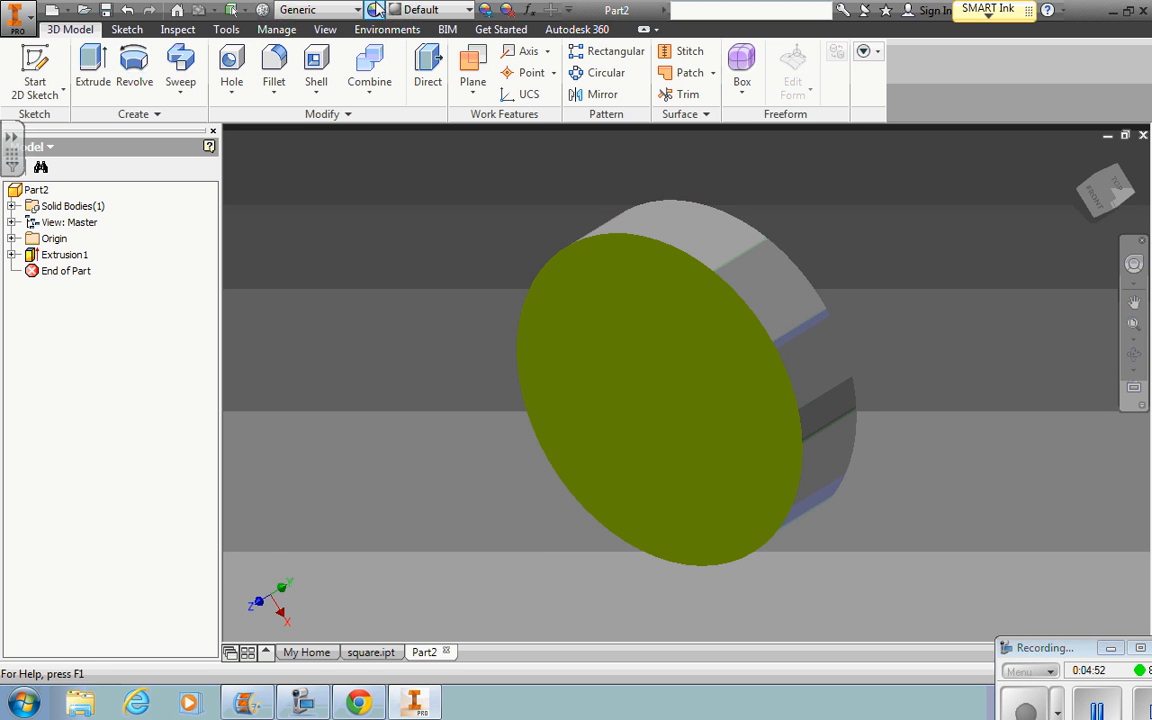
pyautogui.click(486, 12)
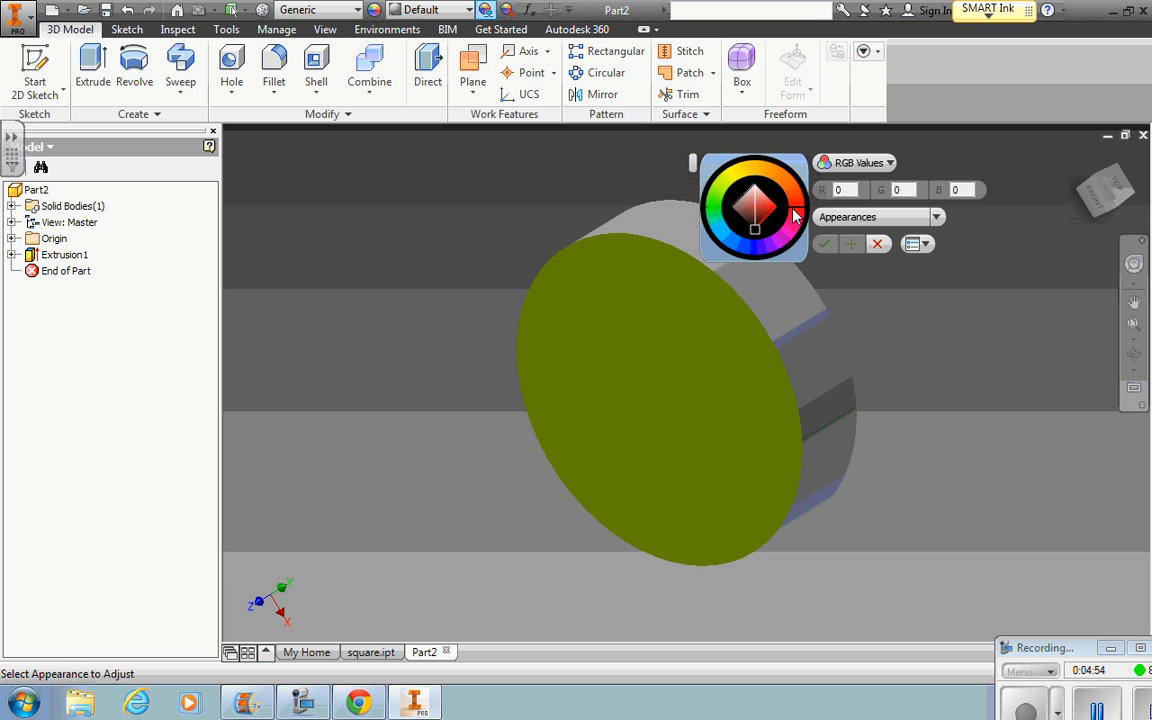
pyautogui.click(689, 205)
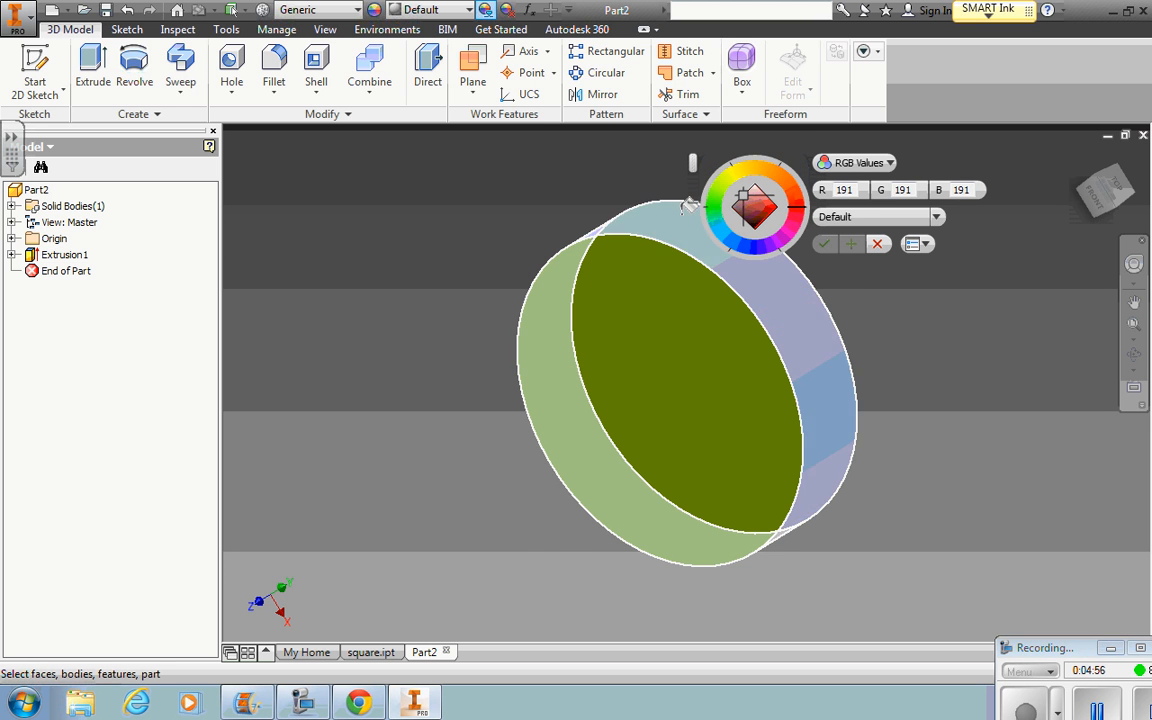
pyautogui.click(798, 204)
pyautogui.click(826, 247)
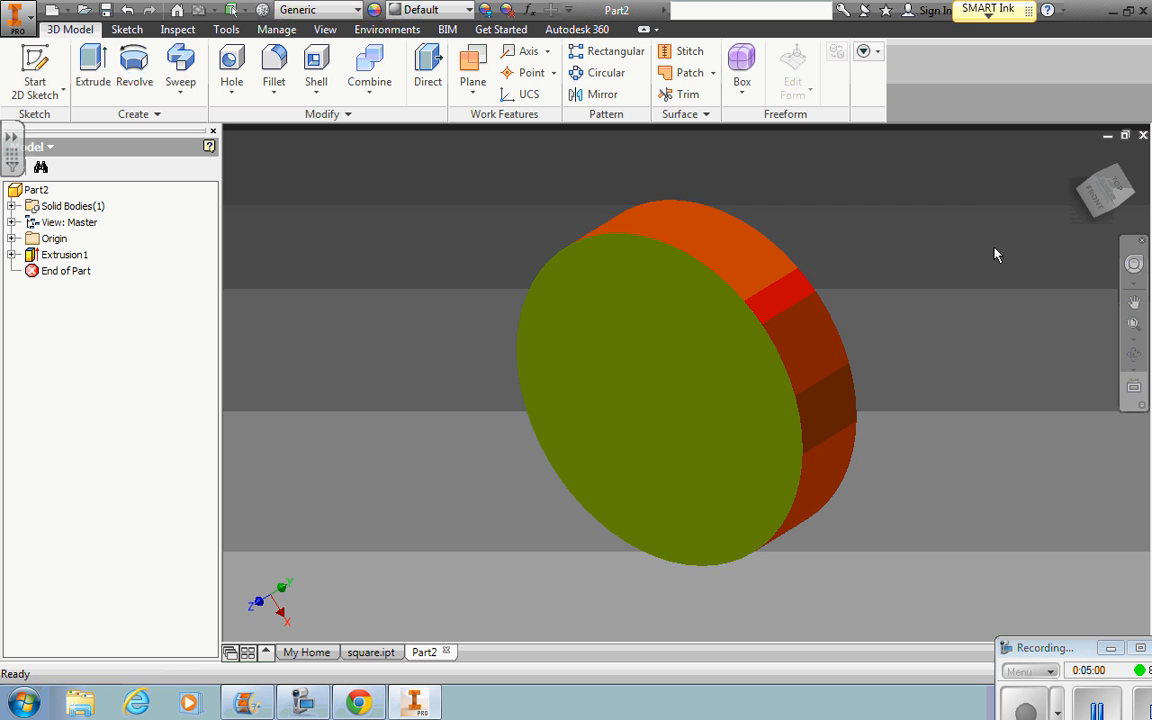
# Step: Adjust the appearance of the disc's back face to green with RGB values 46, 255, 0
pyautogui.moveTo(1108, 193); pyautogui.dragTo(1096, 199)
pyautogui.moveTo(800, 330)
pyautogui.keyDown('shift'); pyautogui.mouseDown(button='middle')
pyautogui.moveTo(670, 310)
pyautogui.moveTo(620, 270)
pyautogui.moveTo(550, 250)
pyautogui.mouseUp(button='middle'); pyautogui.keyUp('shift')
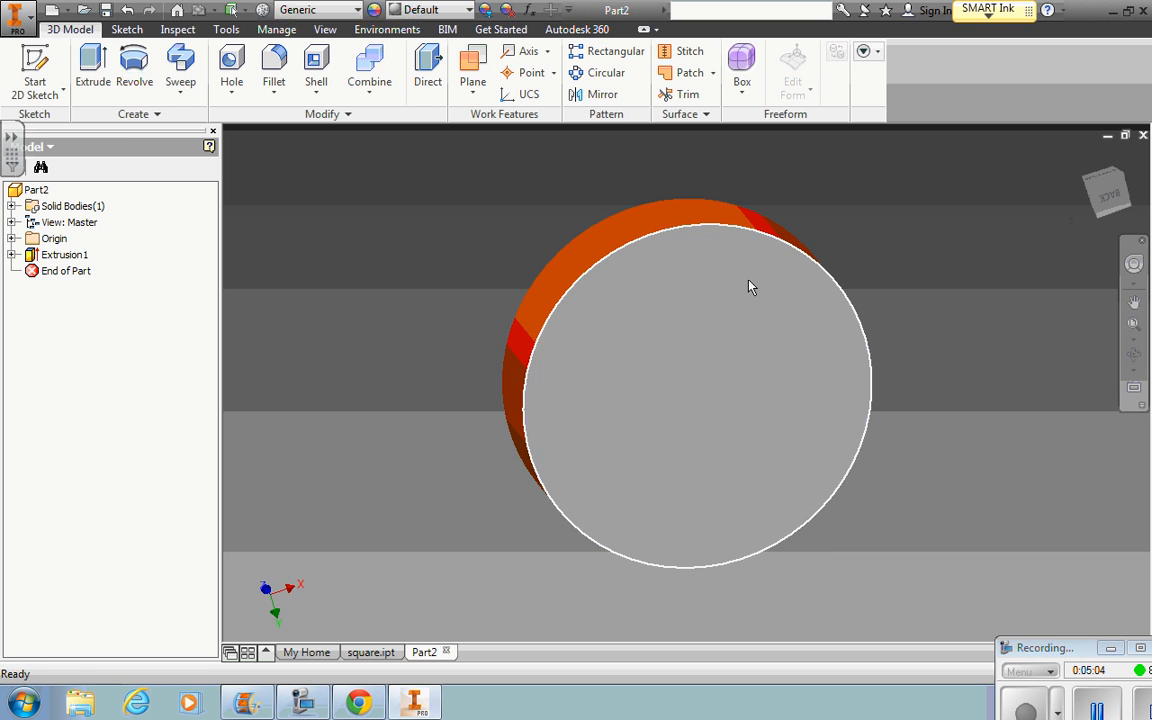
pyautogui.click(751, 285)
pyautogui.click(486, 10)
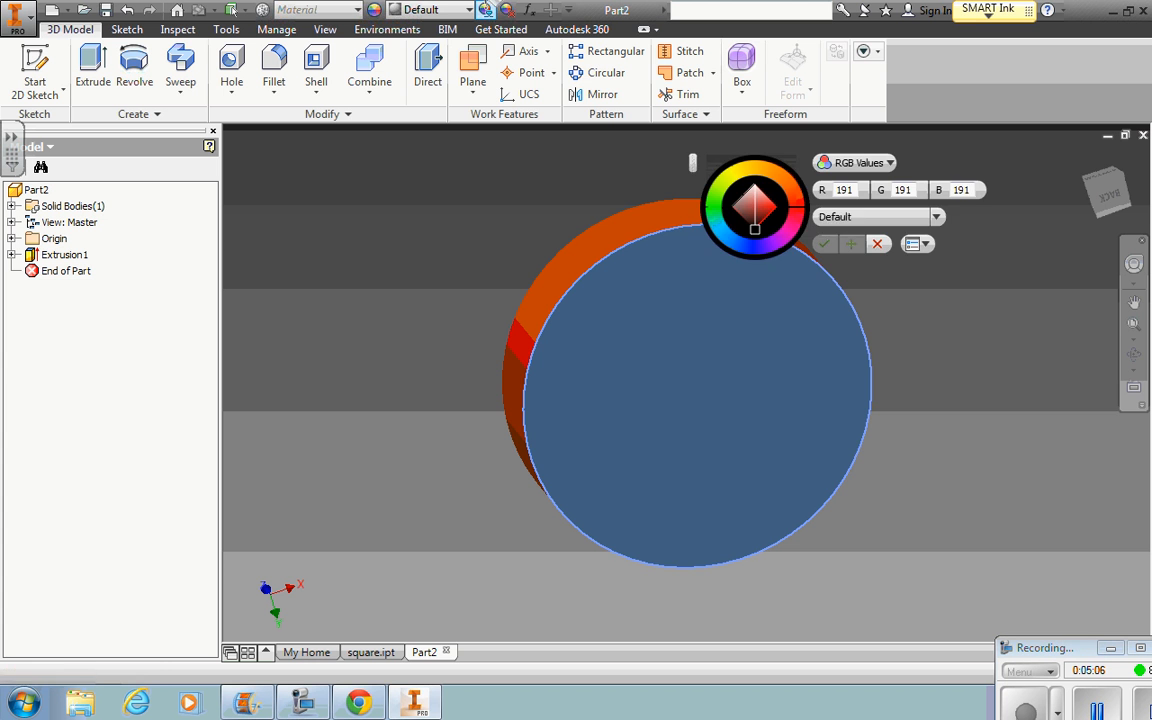
pyautogui.click(712, 207)
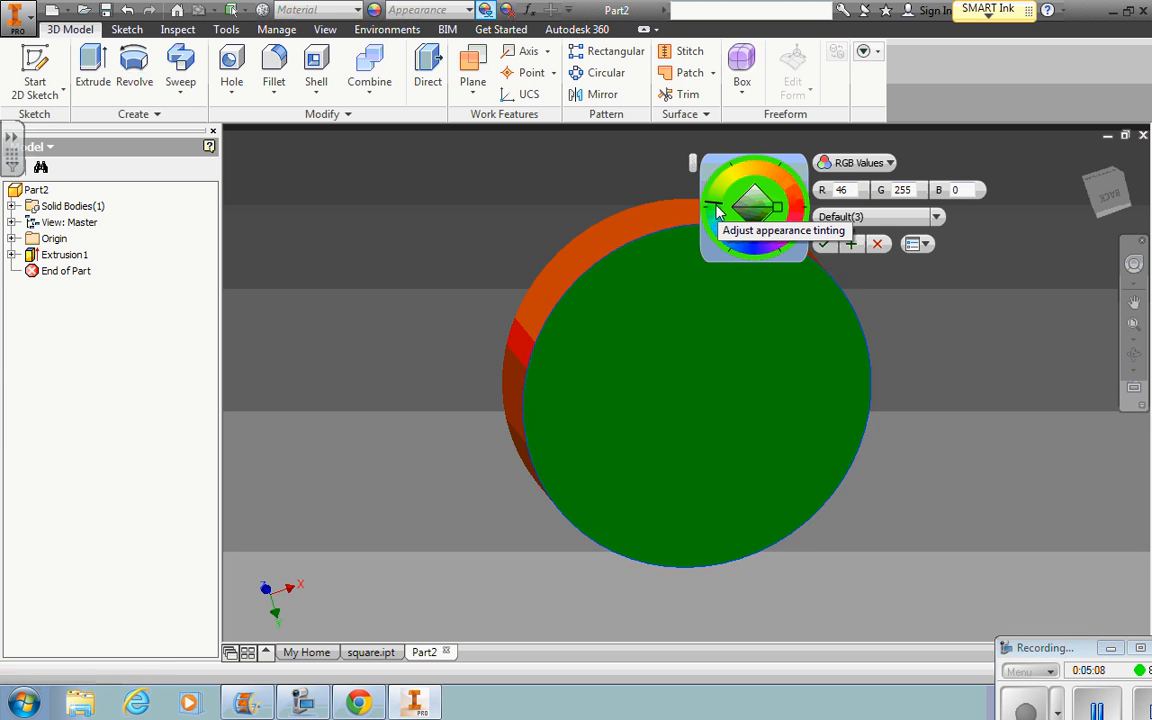
pyautogui.click(824, 245)
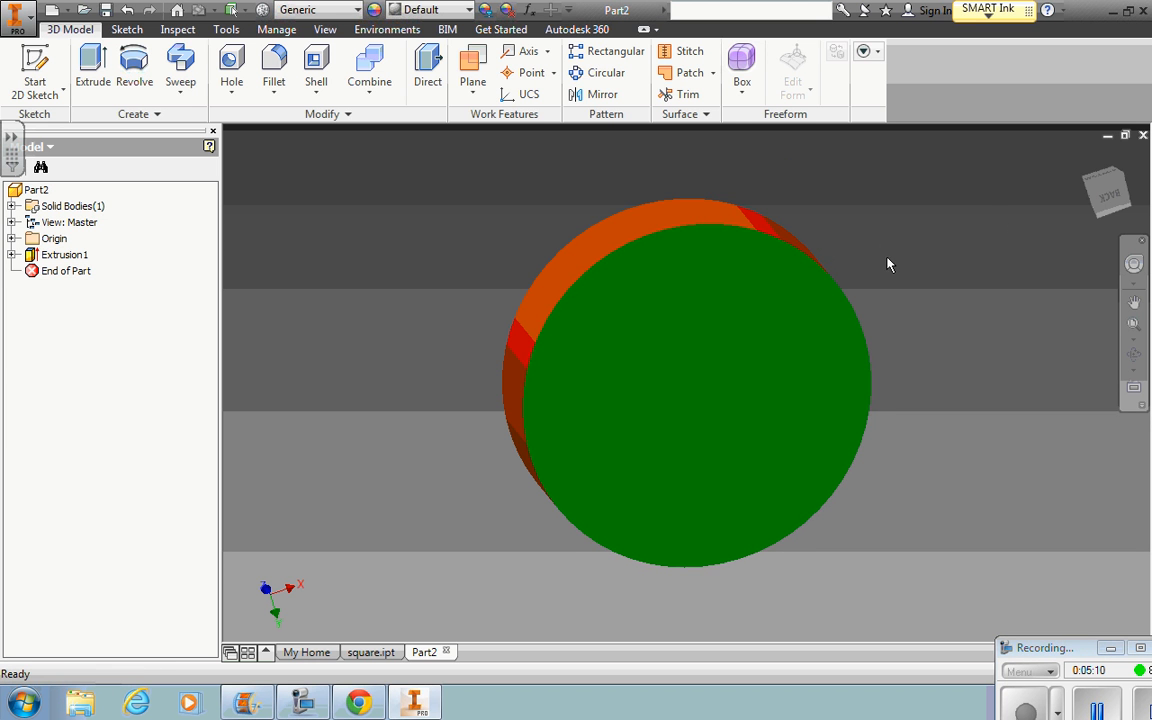
# Step: Save the disc part in My Documents under the name circle, accepting the unavailable project location warning
pyautogui.click(1083, 160)
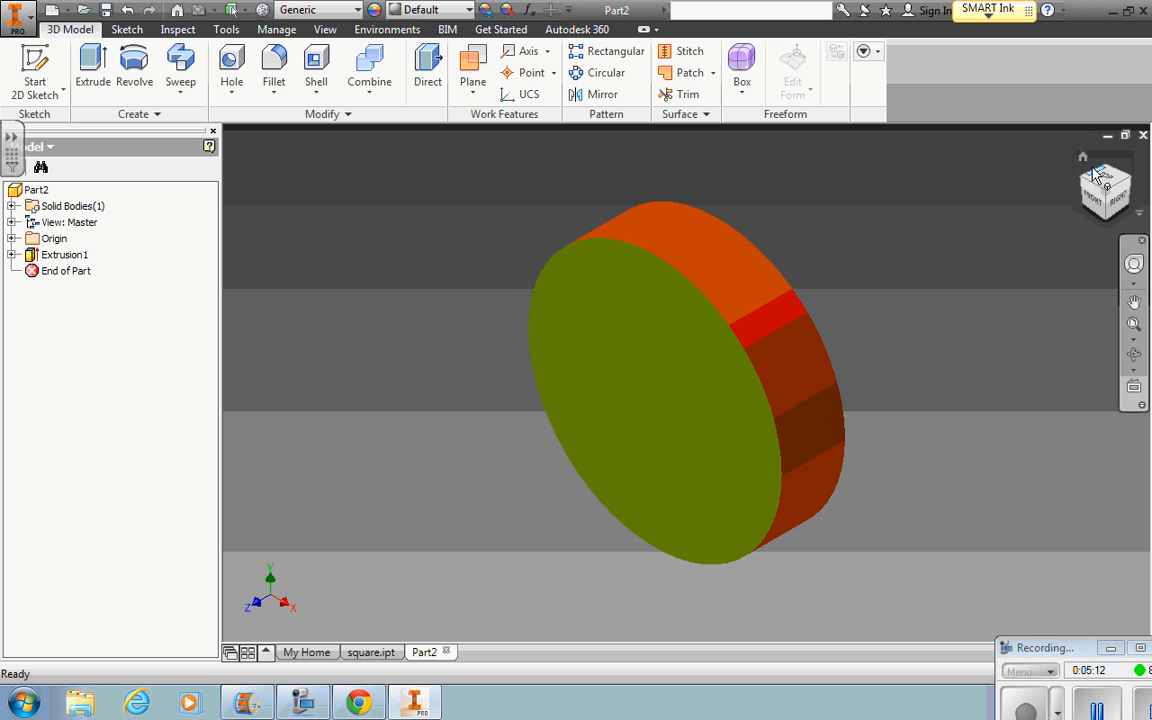
pyautogui.click(15, 25)
pyautogui.click(64, 200)
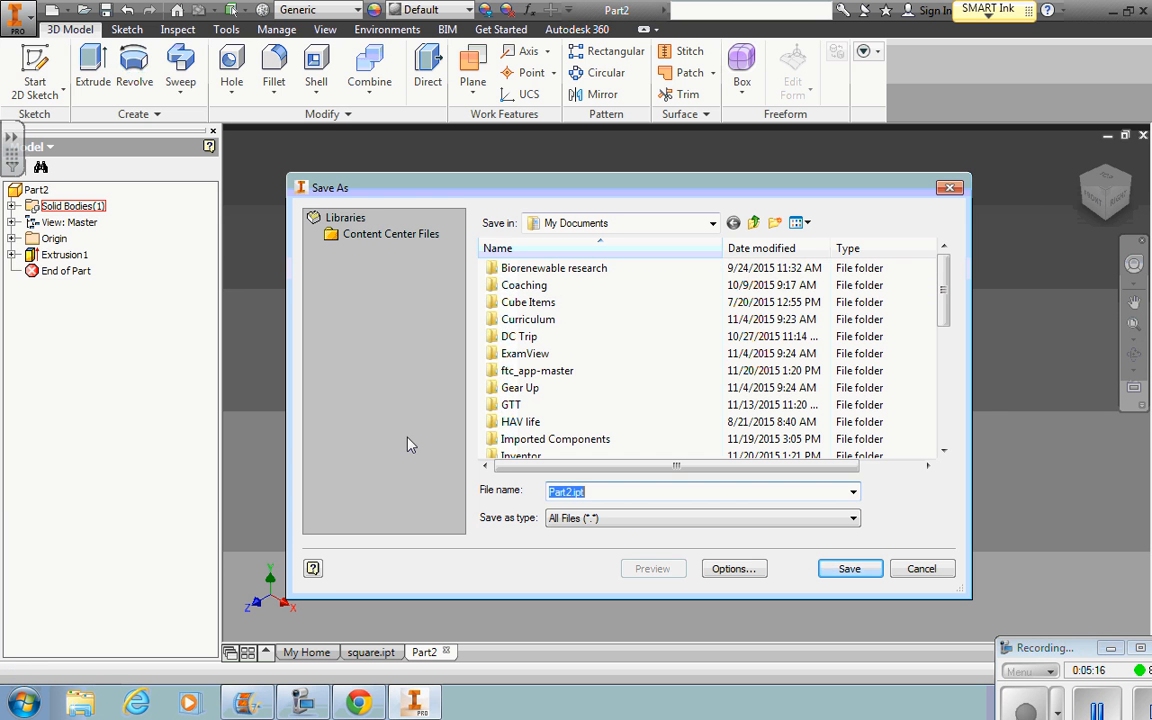
pyautogui.write('circle')
pyautogui.click(852, 570)
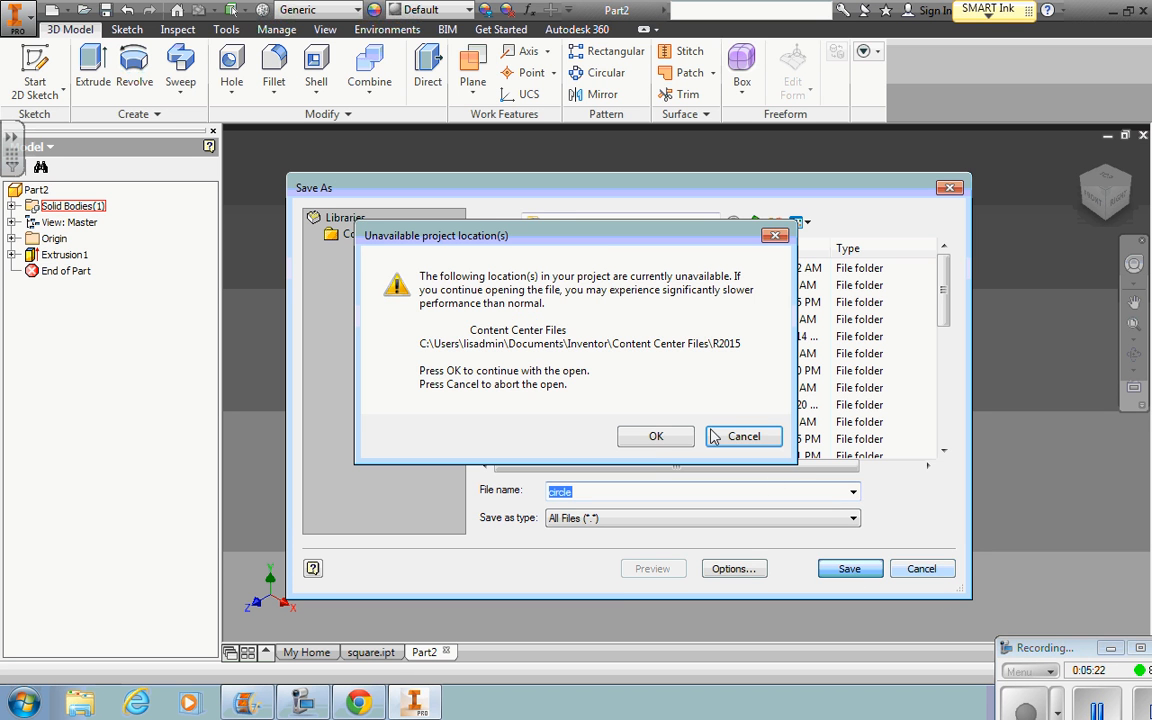
pyautogui.click(656, 437)
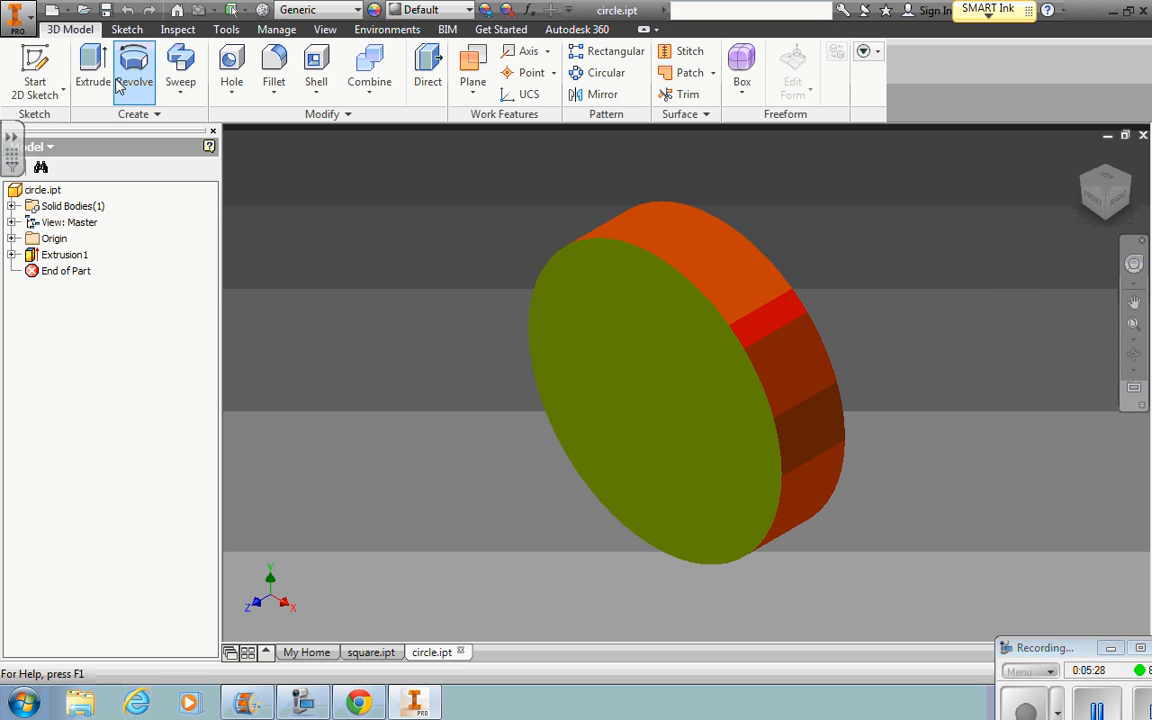
# Step: Create a new part and start a 2D sketch on the front (XY) origin plane
pyautogui.click(67, 10)
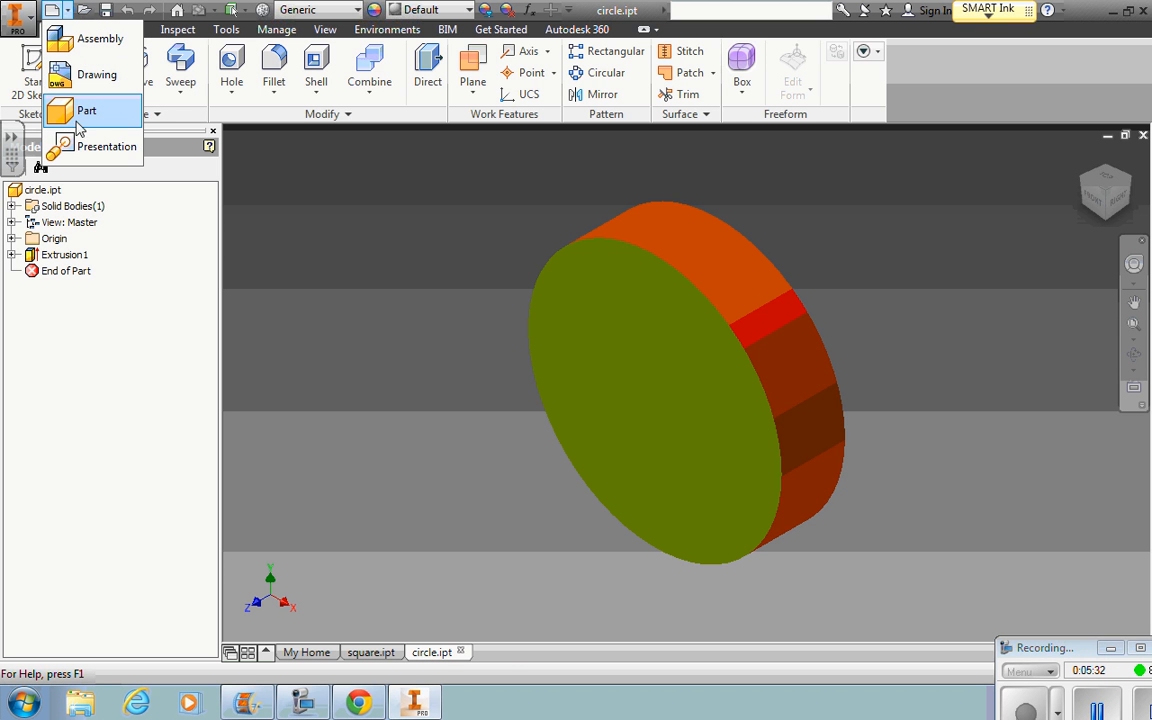
pyautogui.click(86, 110)
pyautogui.click(653, 438)
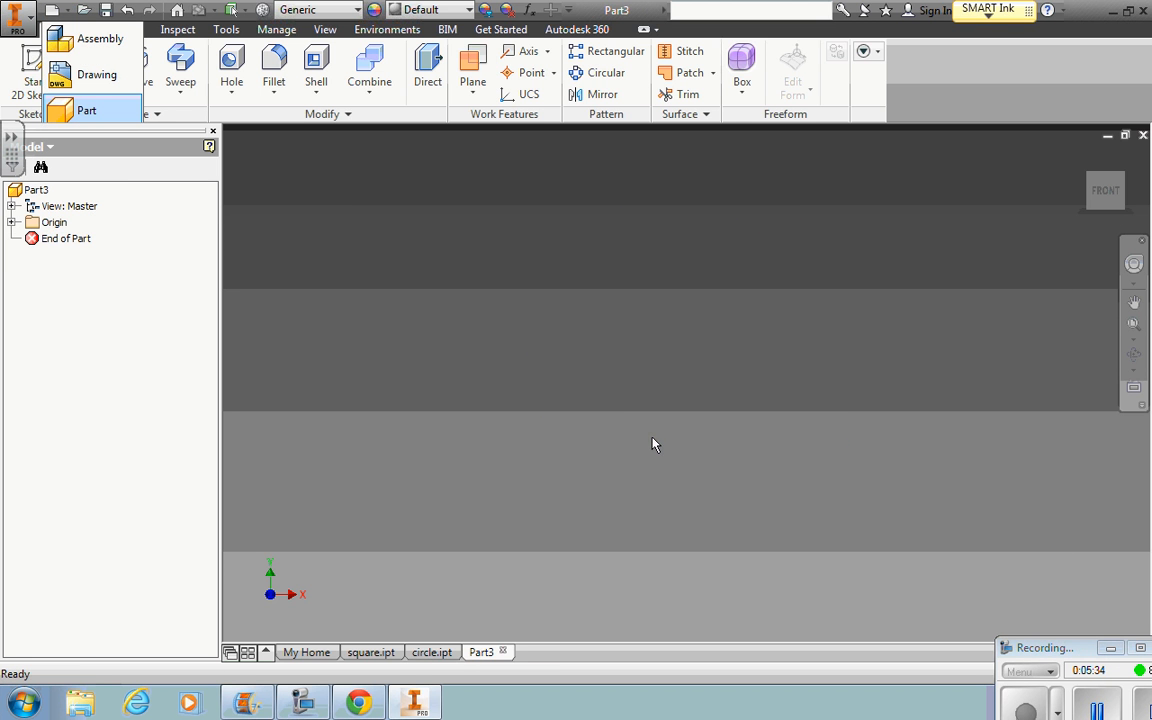
pyautogui.click(35, 95)
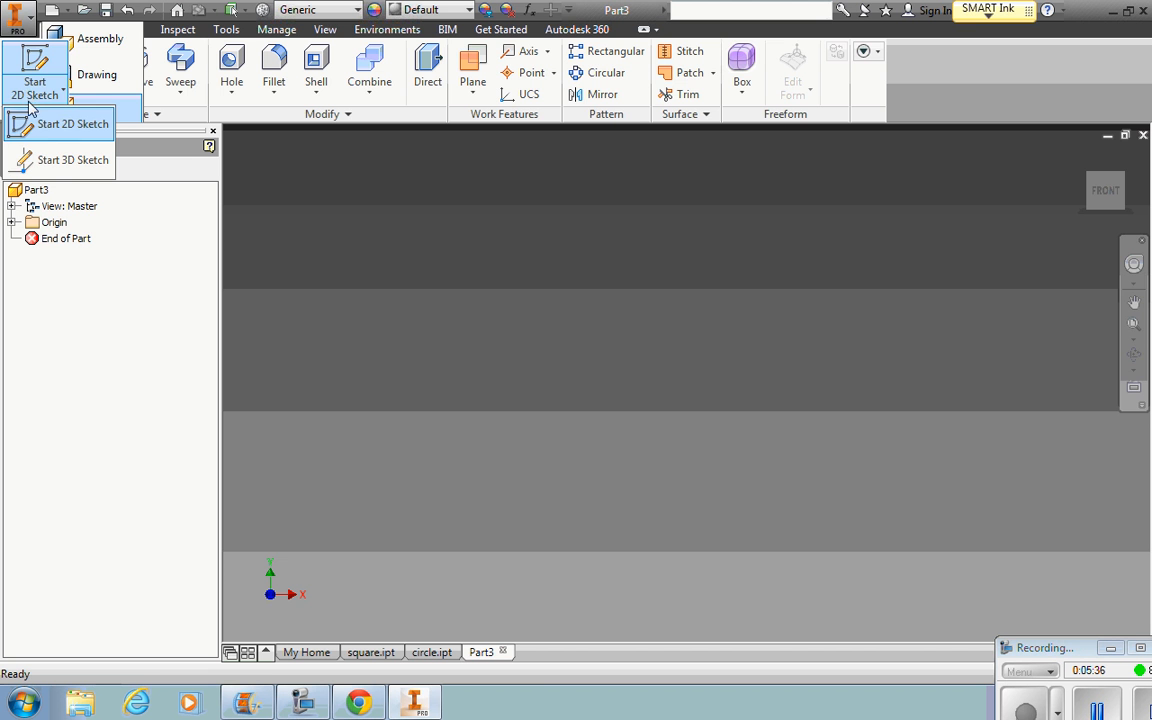
pyautogui.click(45, 126)
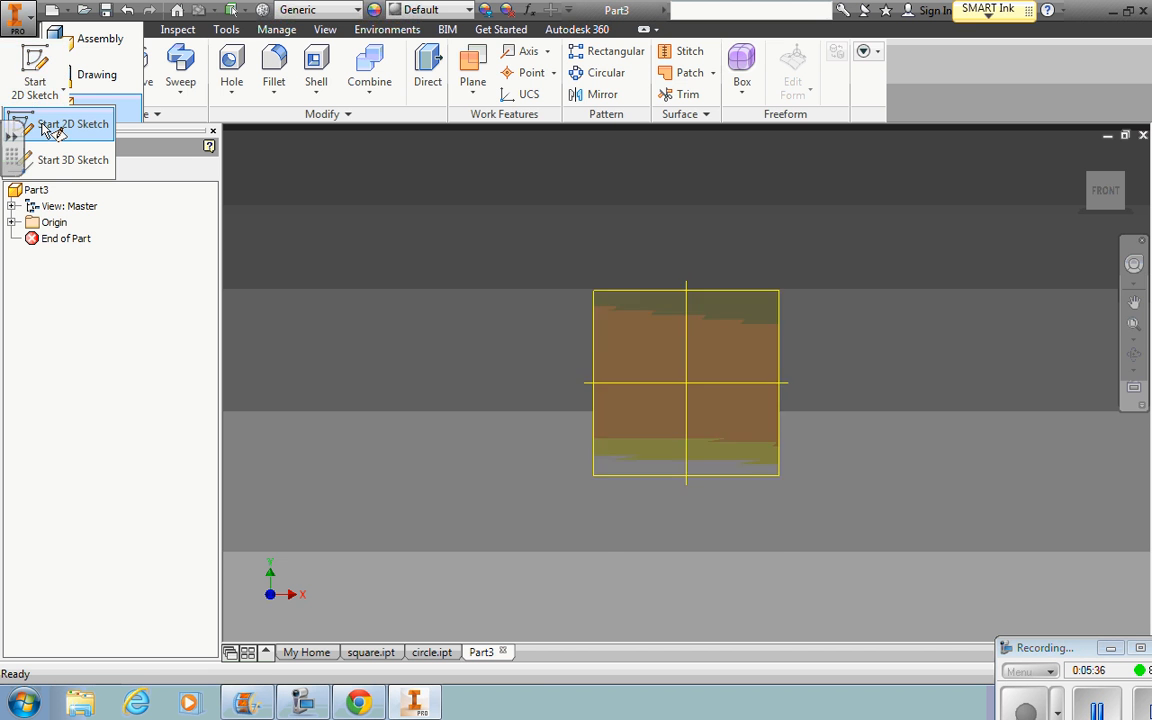
pyautogui.click(1095, 196)
pyautogui.click(745, 324)
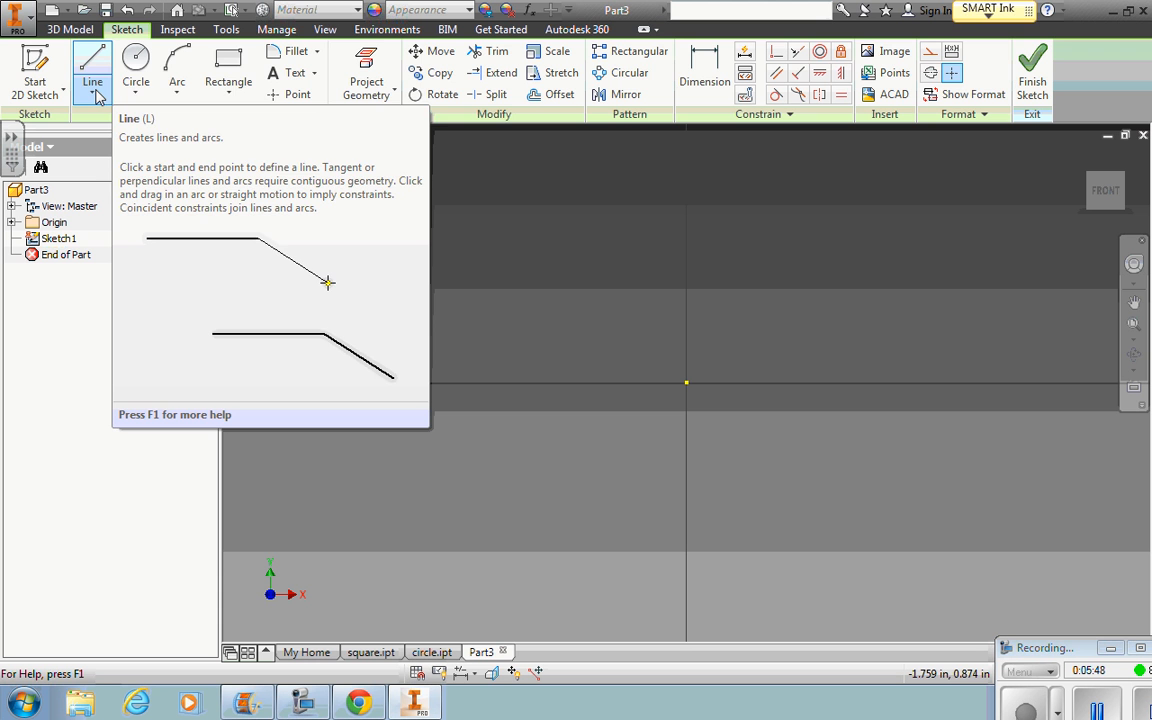
# Step: Sketch a three-sided inscribed polygon centered on the origin, with one vertex straight above it and sides about 0.94 in long
pyautogui.click(228, 92)
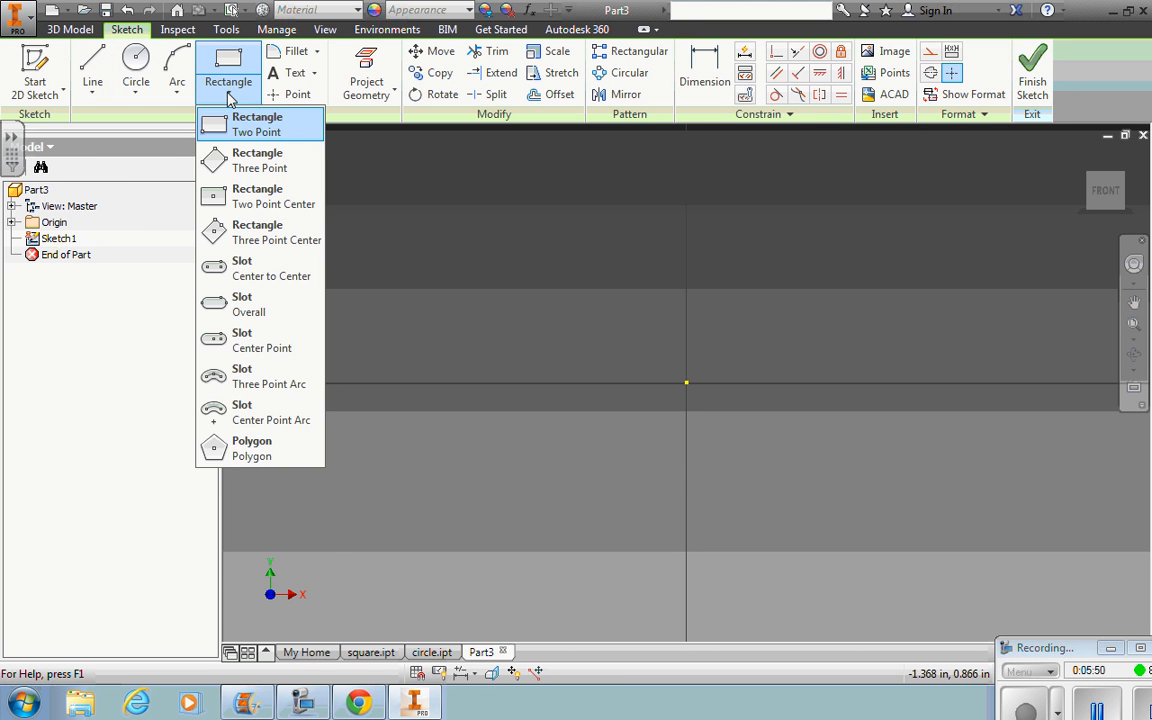
pyautogui.click(255, 447)
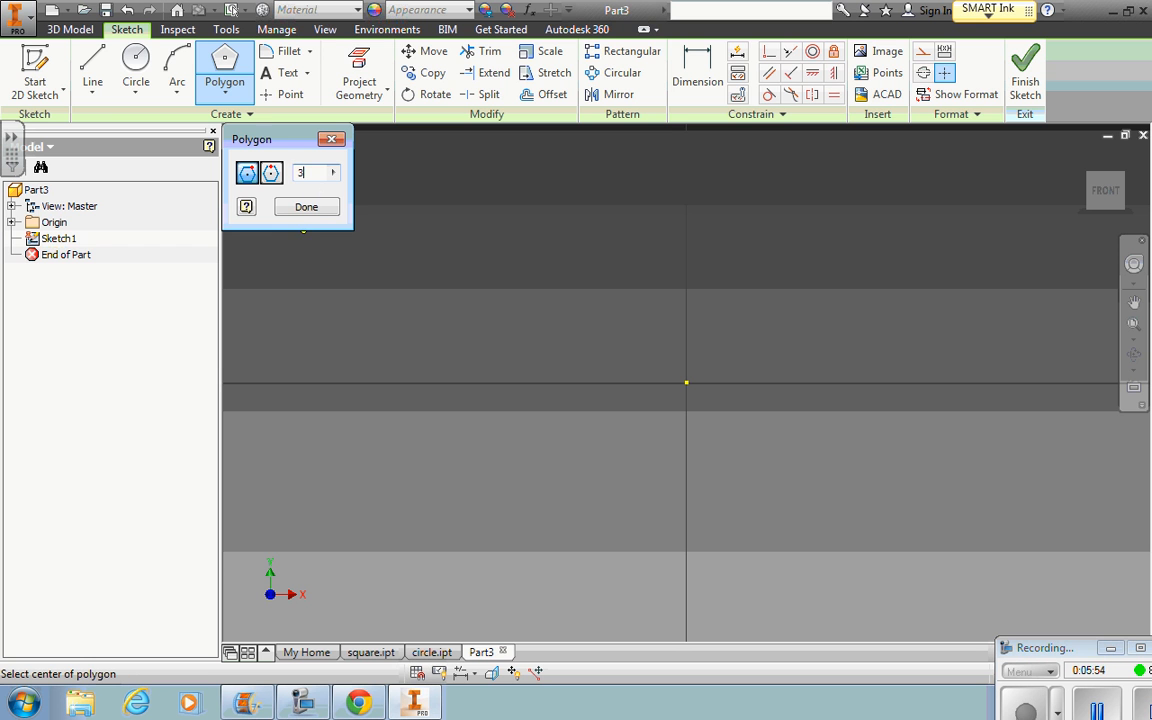
pyautogui.click(687, 384)
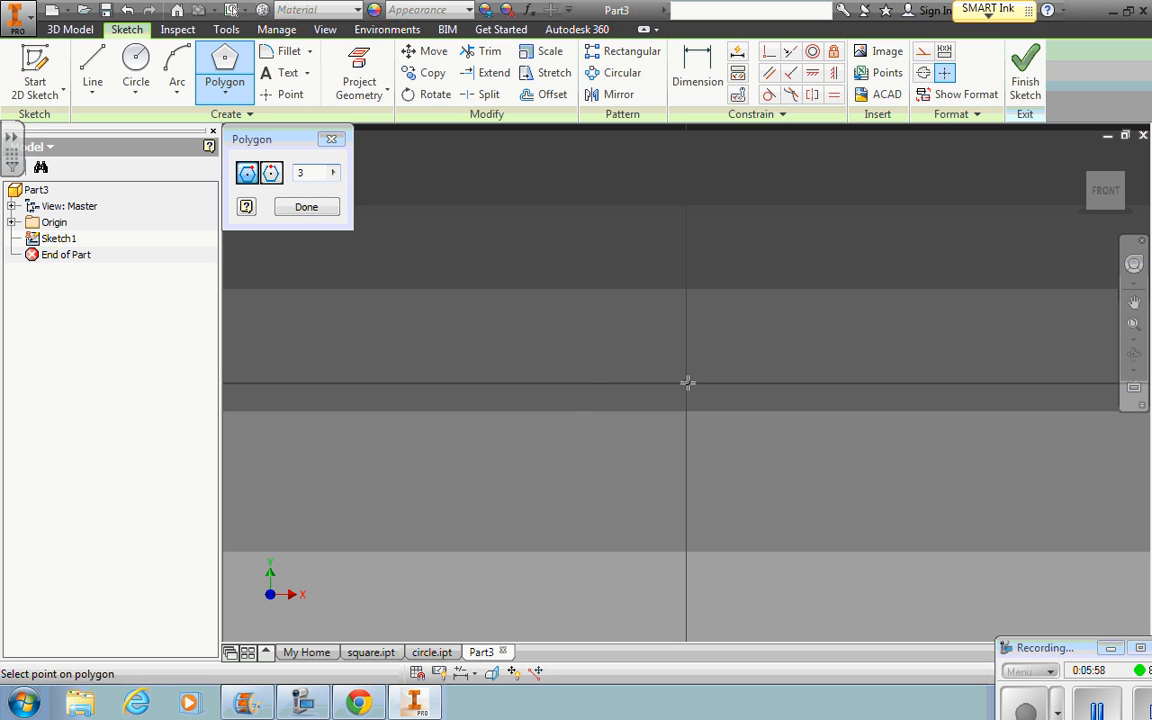
pyautogui.click(686, 200)
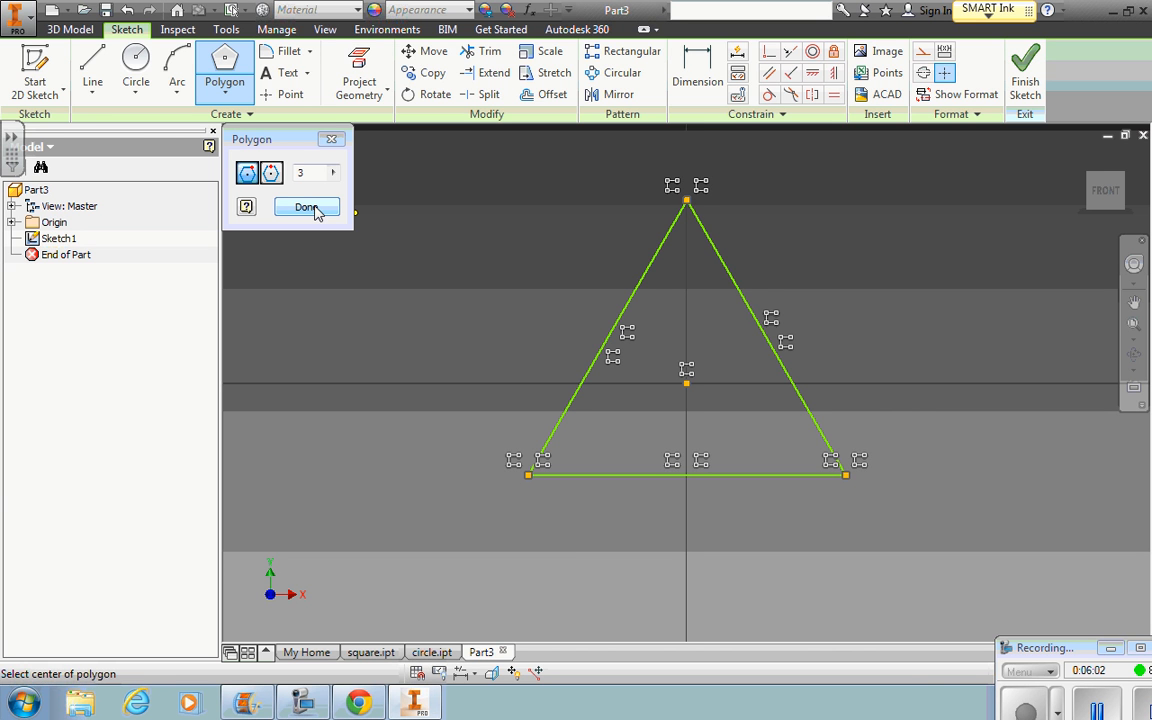
# Step: Add an aligned dimension to the triangle's right sloping side and set it to 1 in
pyautogui.click(697, 80)
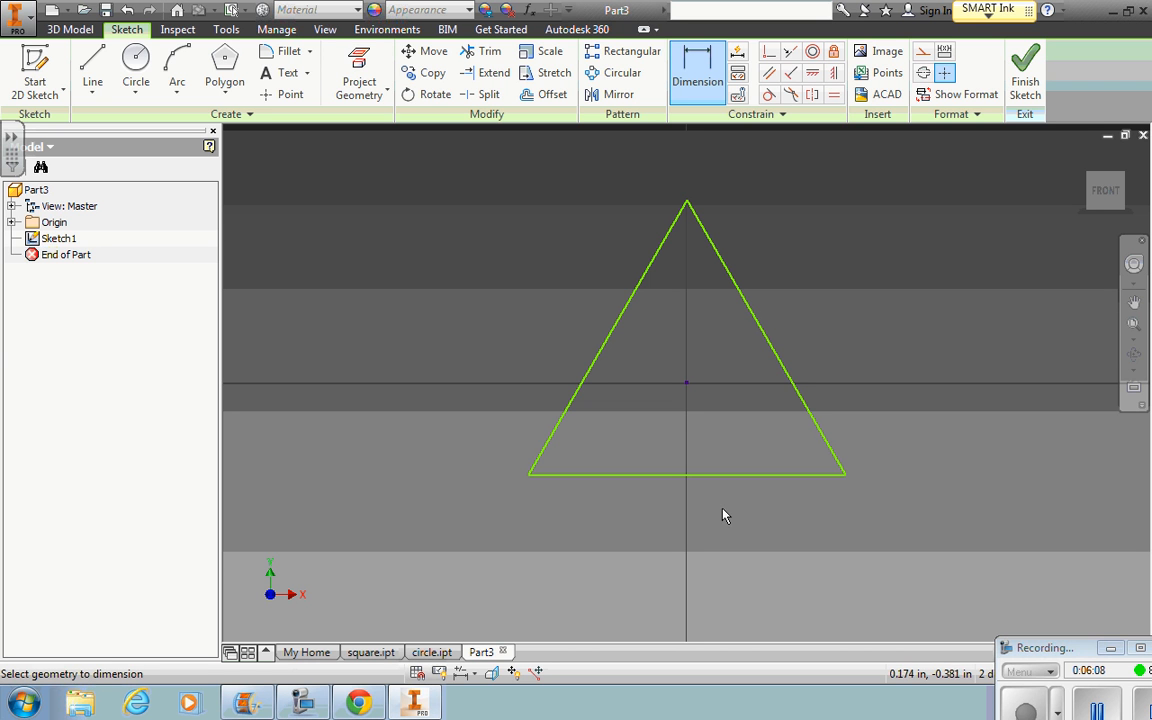
pyautogui.click(771, 349)
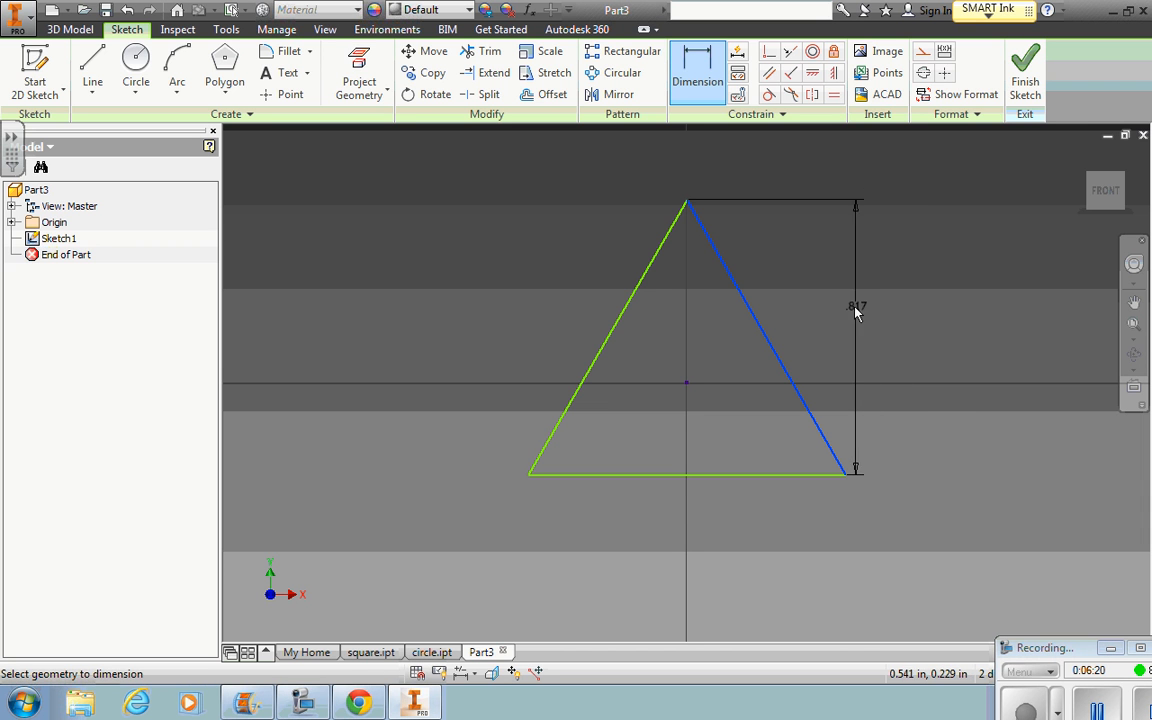
pyautogui.click(784, 314)
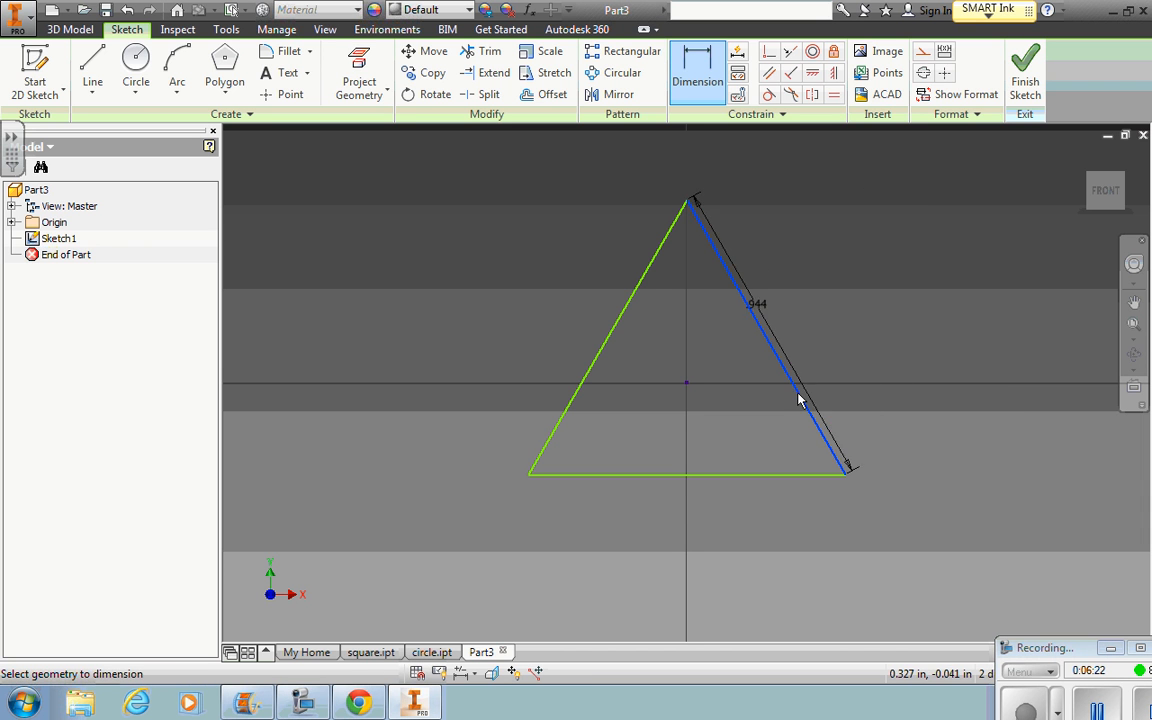
pyautogui.click(785, 313)
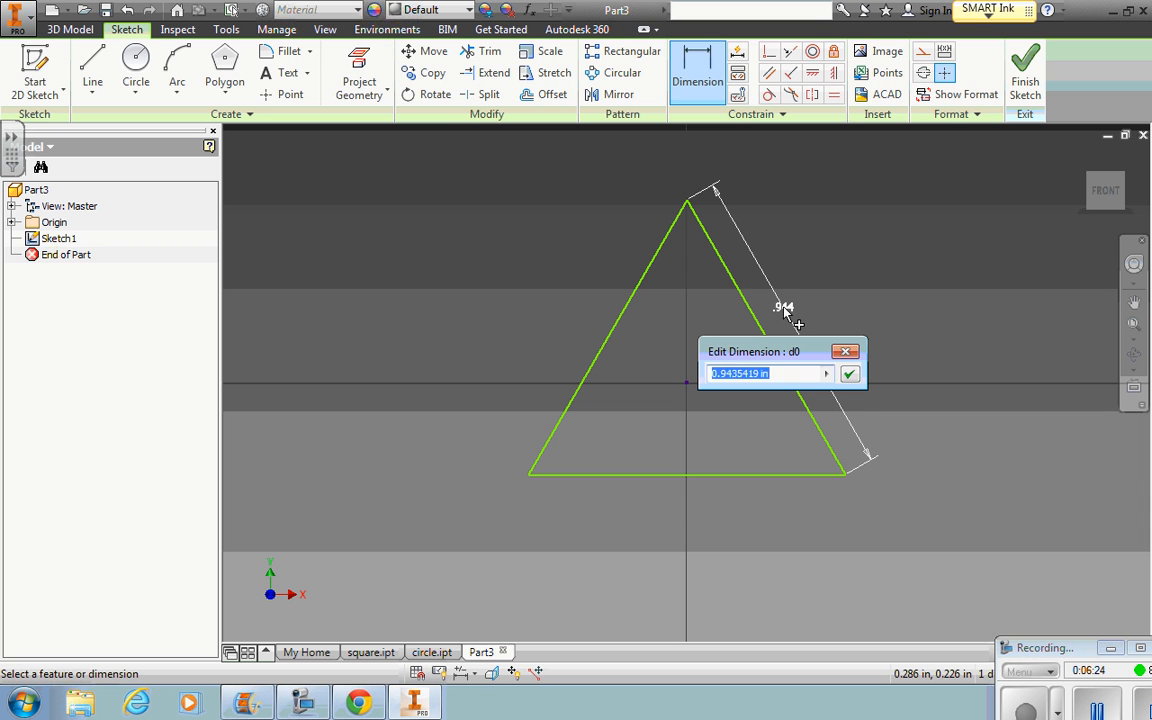
pyautogui.write('1')
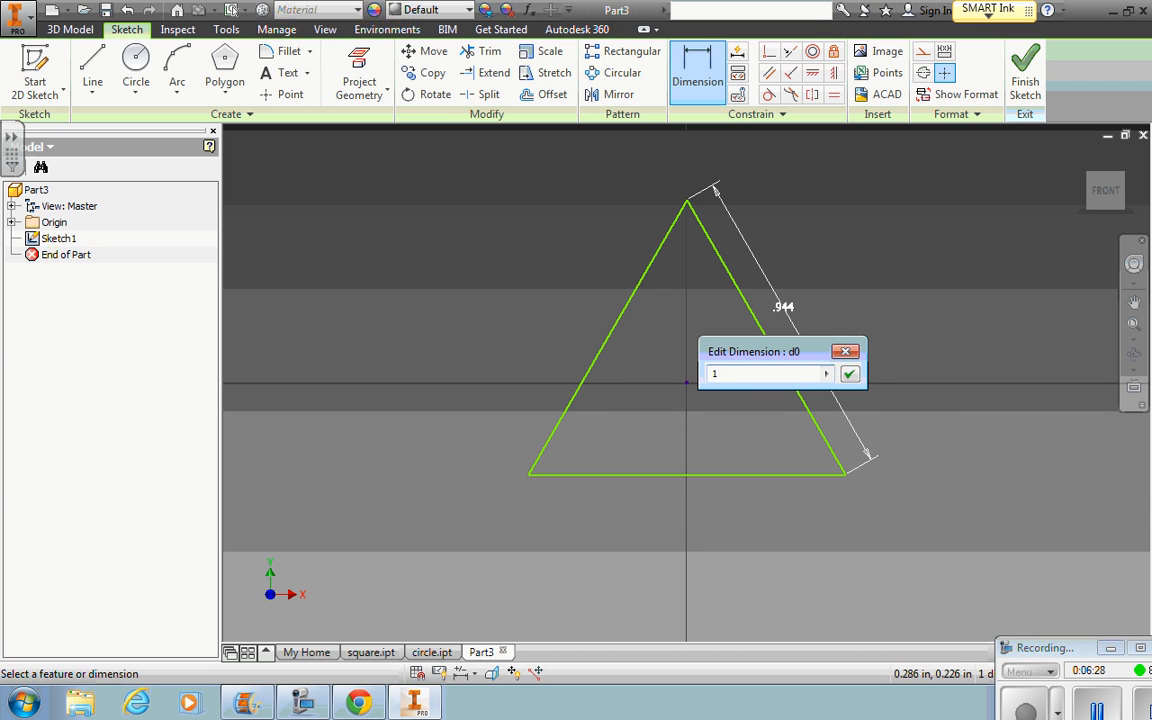
pyautogui.press('Return')
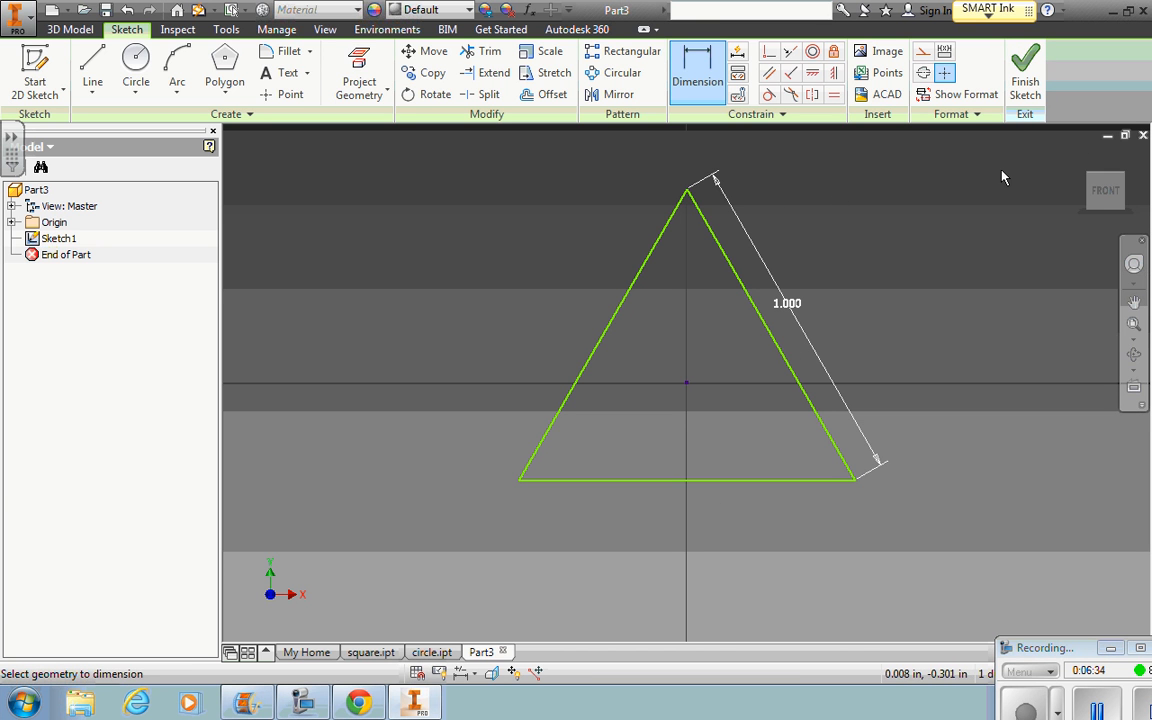
# Step: Finish the sketch, extrude the triangle 0.25 in, and show the part in the home view
pyautogui.click(1025, 96)
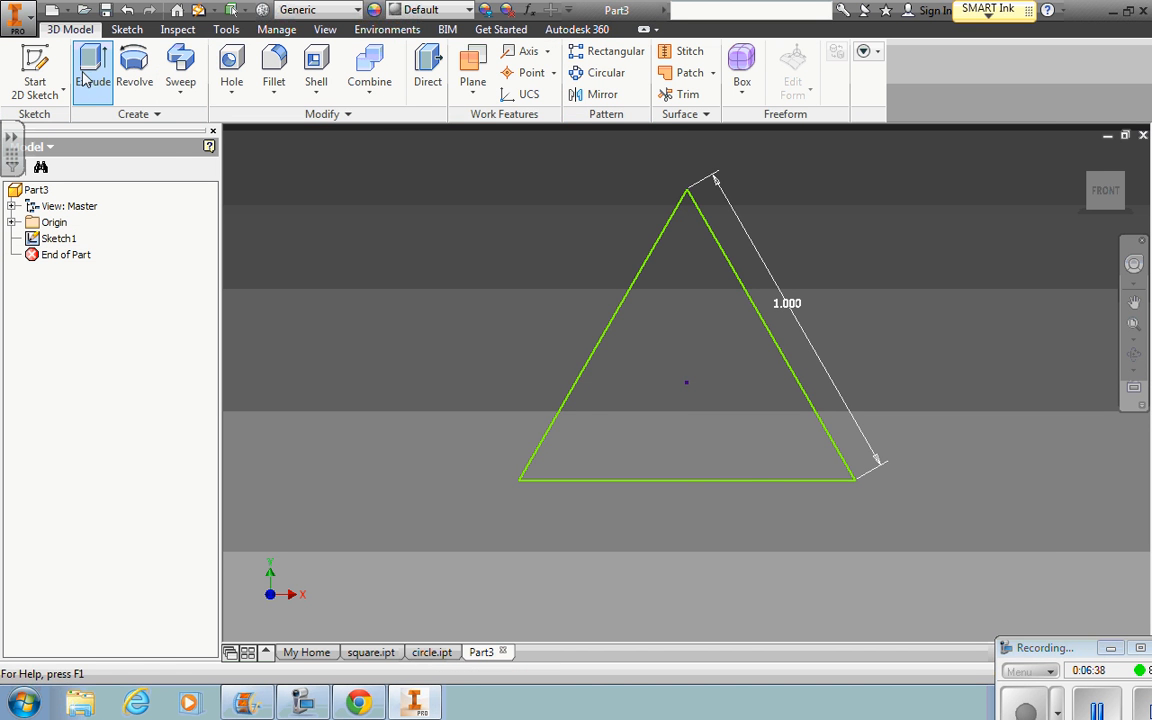
pyautogui.click(88, 75)
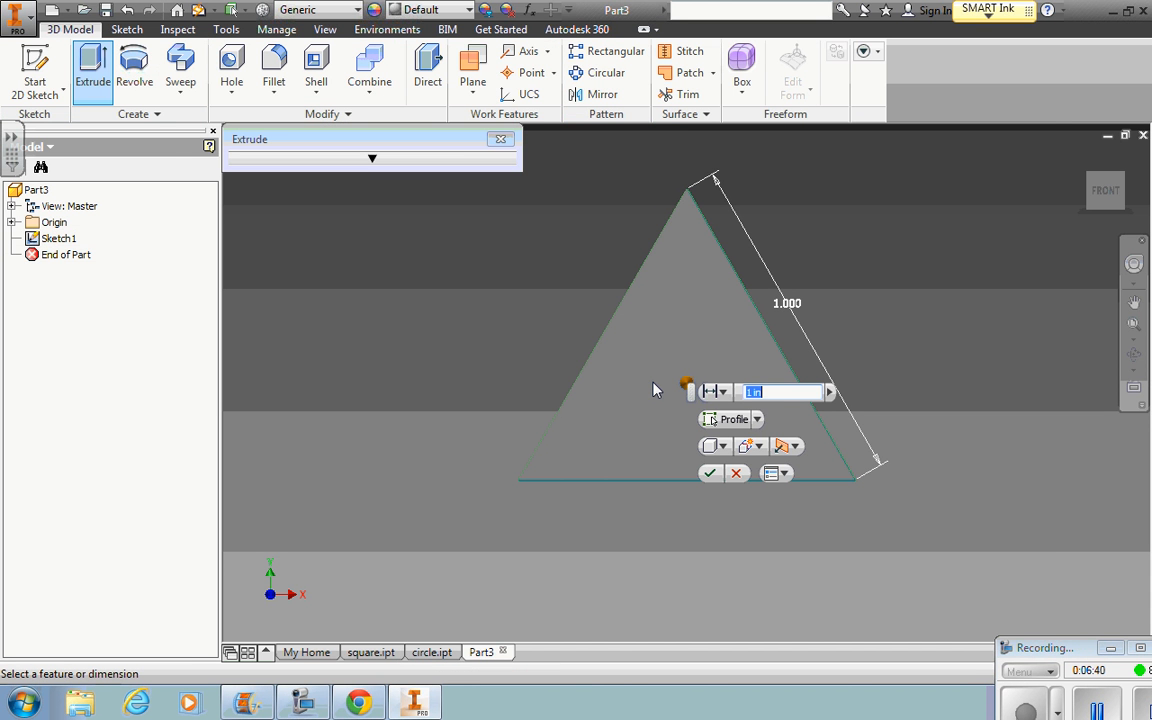
pyautogui.write('.25')
pyautogui.click(710, 474)
pyautogui.click(1083, 158)
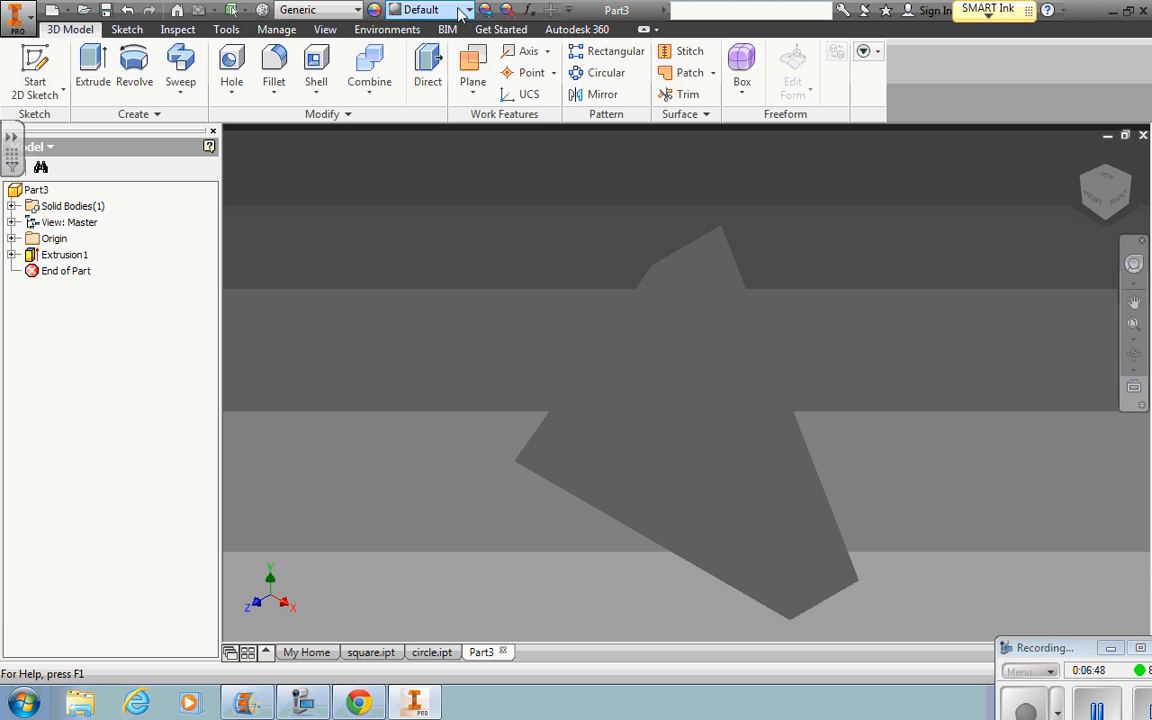
# Step: Try the Denim - Blue appearance and a Low Pile appearance on the triangle part
pyautogui.click(467, 10)
pyautogui.click(455, 49)
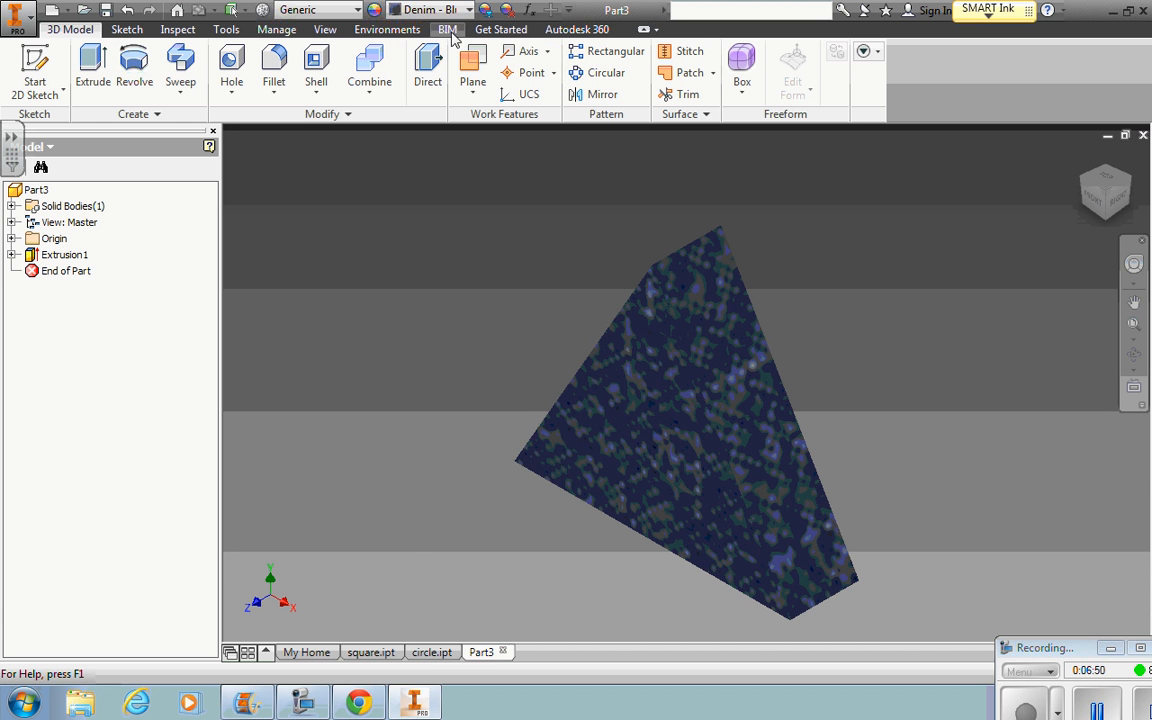
pyautogui.click(466, 10)
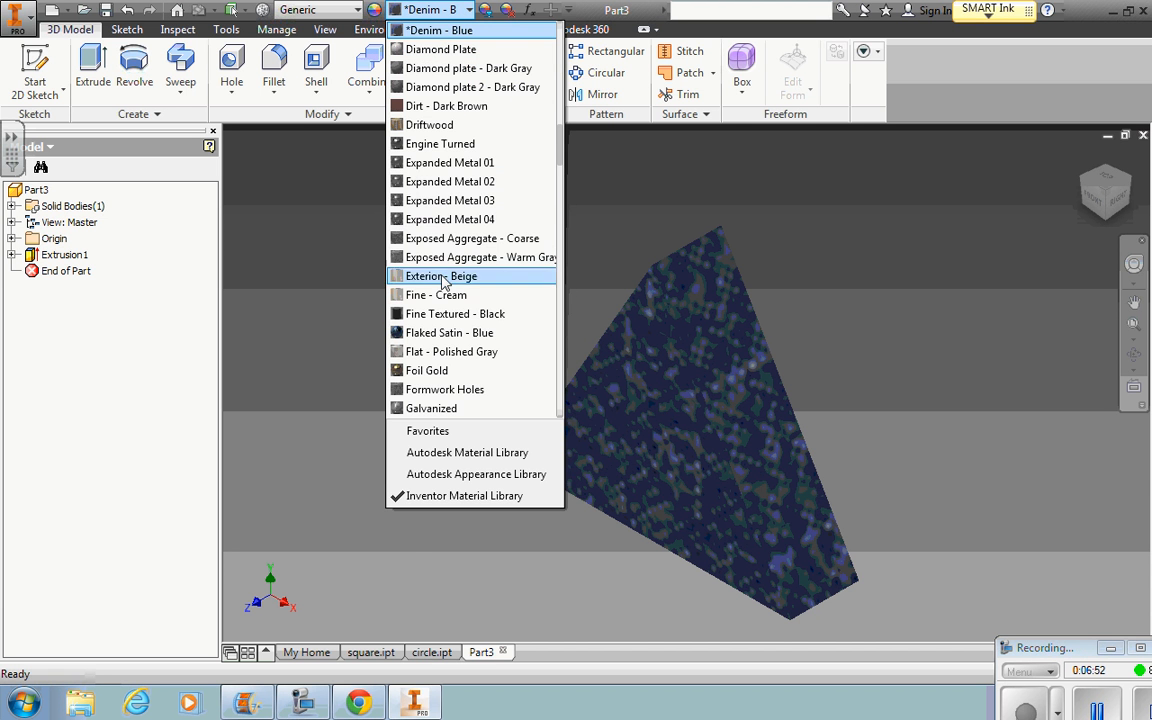
pyautogui.scroll(-3, 447, 366)
pyautogui.scroll(-7, 447, 366)
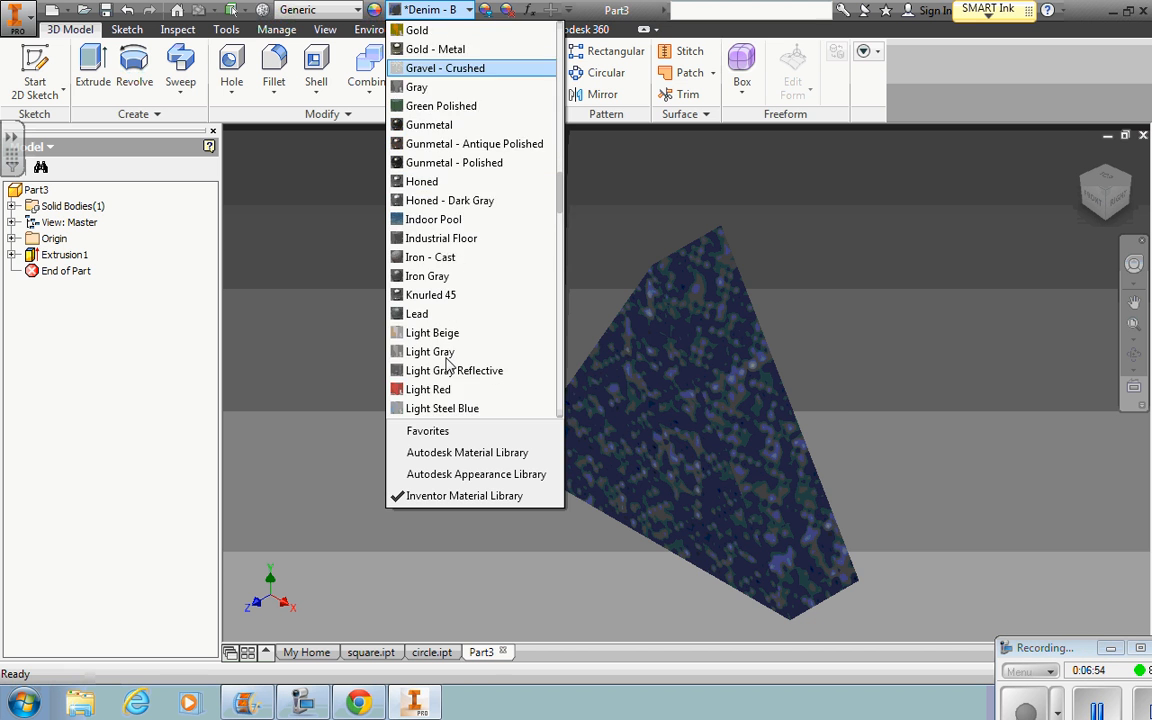
pyautogui.click(441, 313)
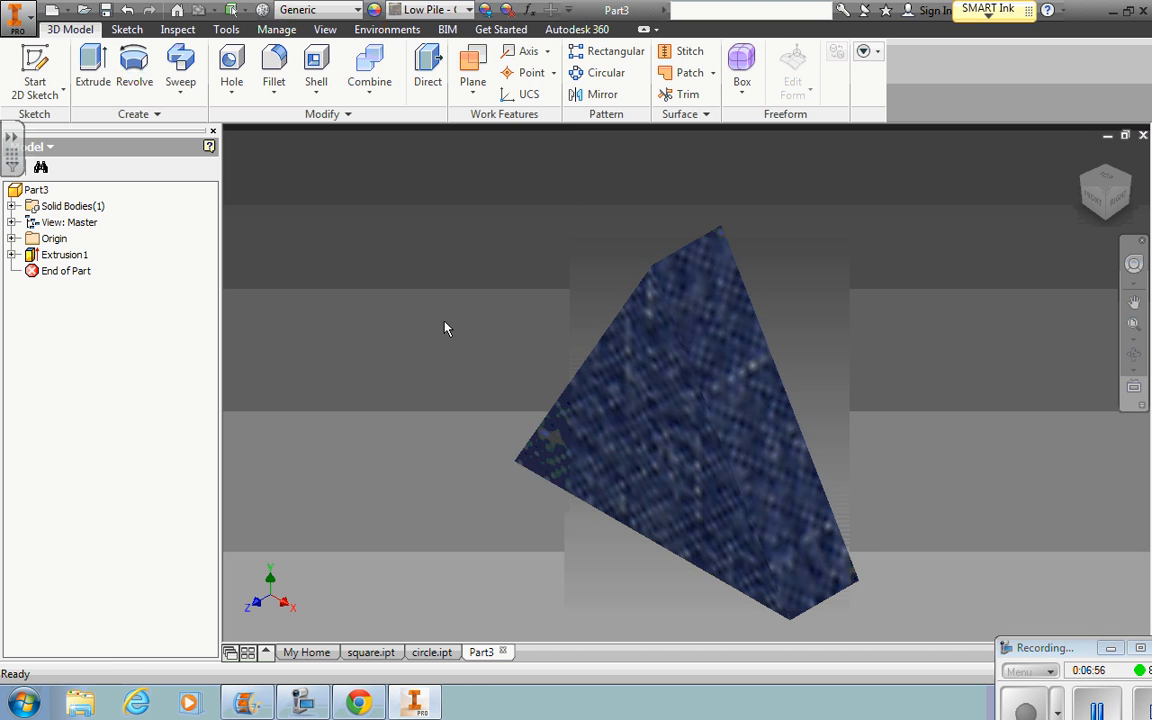
# Step: Apply the Satin Brushed appearance from the Inventor Material Library to the triangle part
pyautogui.click(466, 10)
pyautogui.scroll(-6, 468, 372)
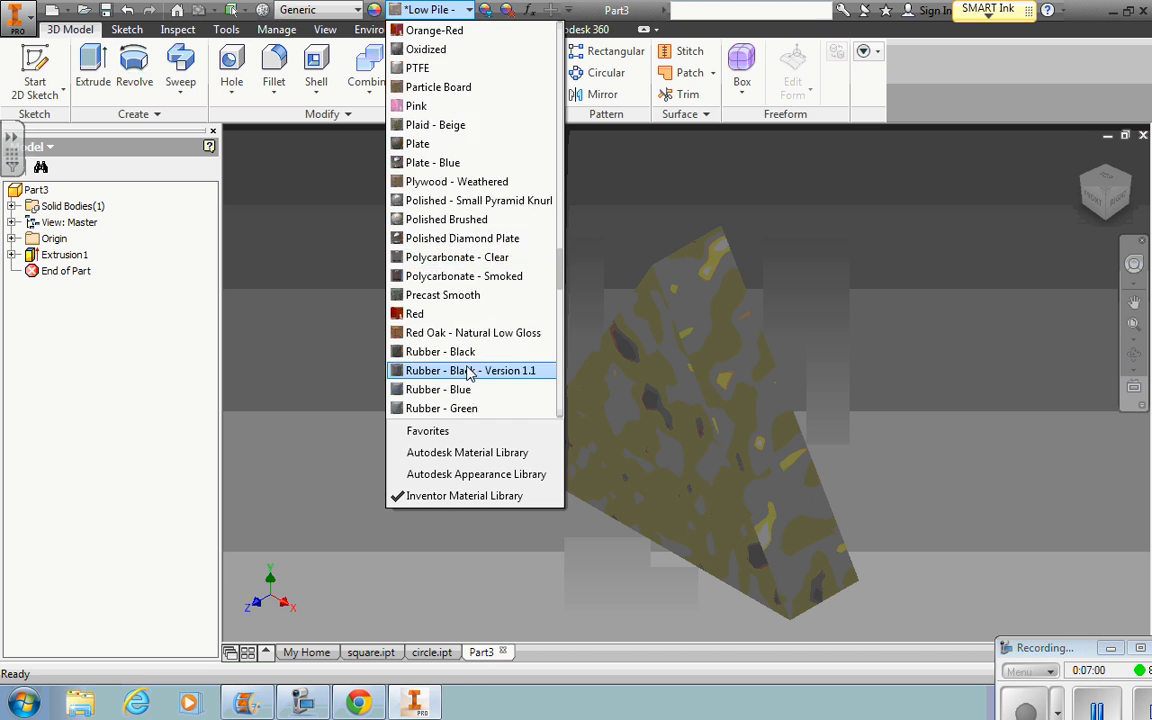
pyautogui.scroll(-3, 468, 373)
pyautogui.click(455, 352)
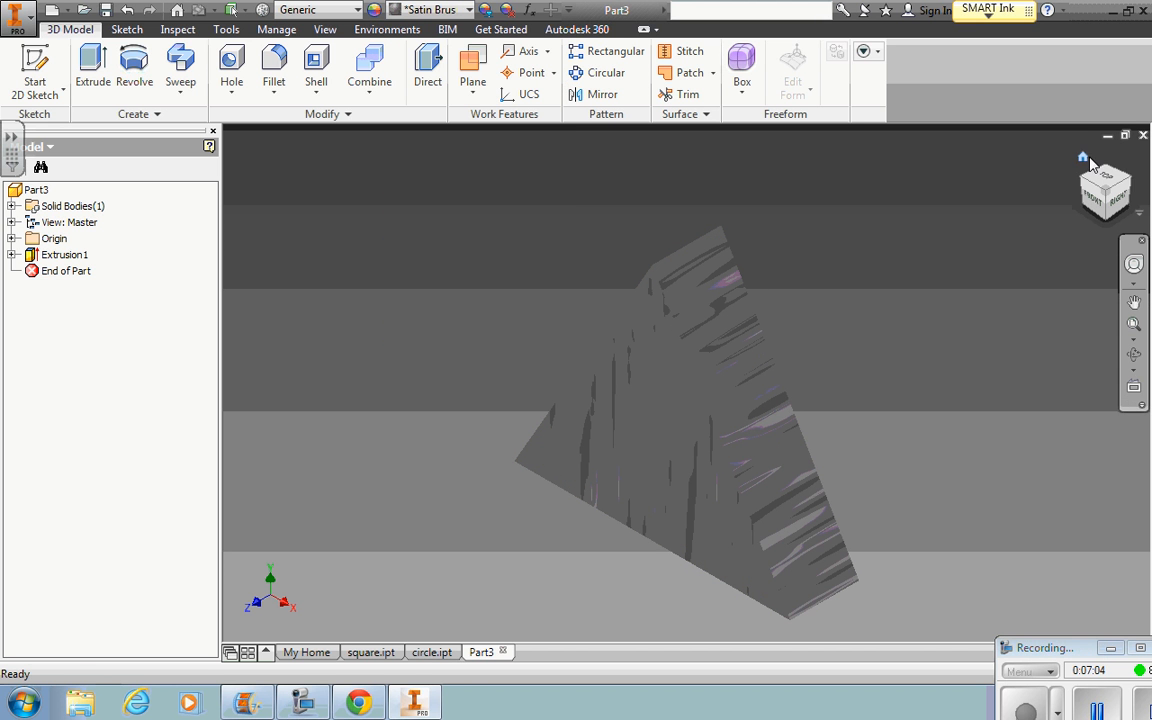
# Step: Save the part in My Documents under the name triangle, accepting the unavailable project location warning
pyautogui.click(31, 18)
pyautogui.click(52, 192)
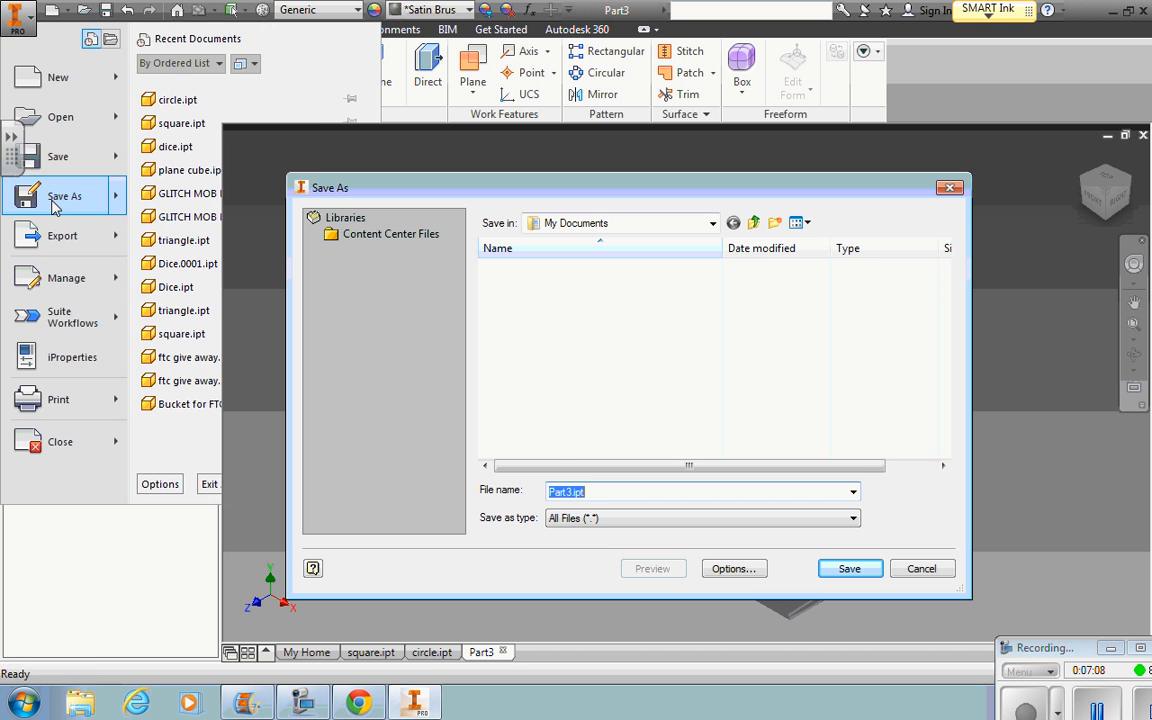
pyautogui.write('triangle')
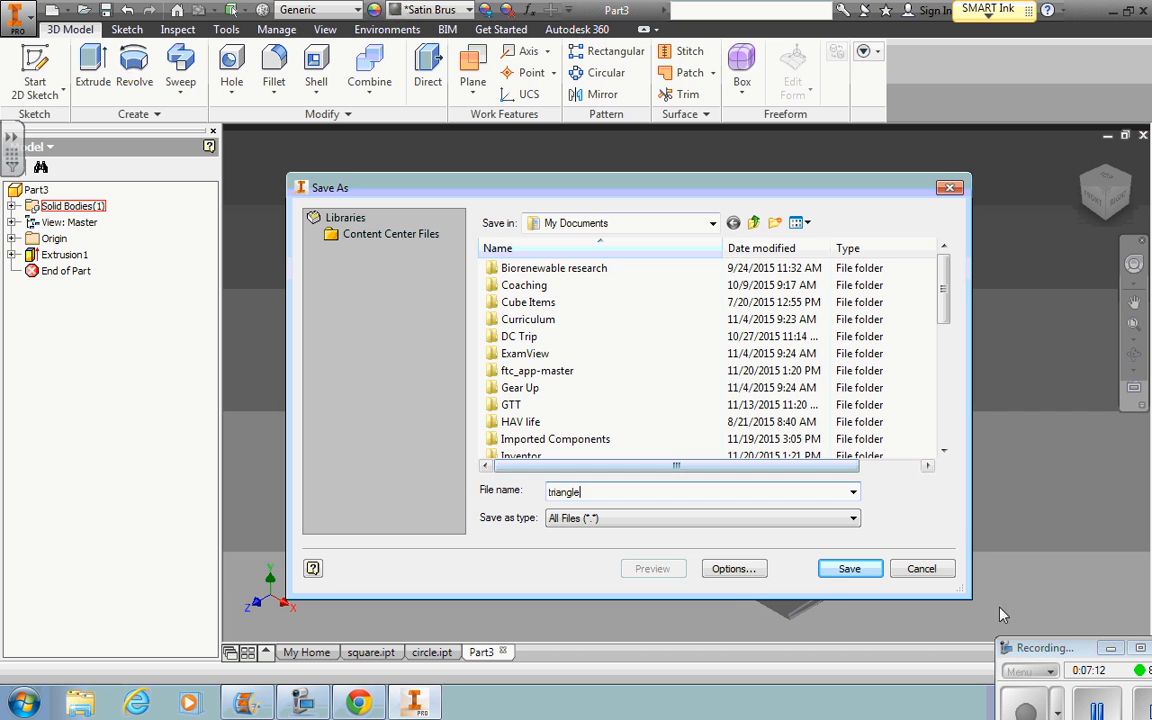
pyautogui.click(845, 570)
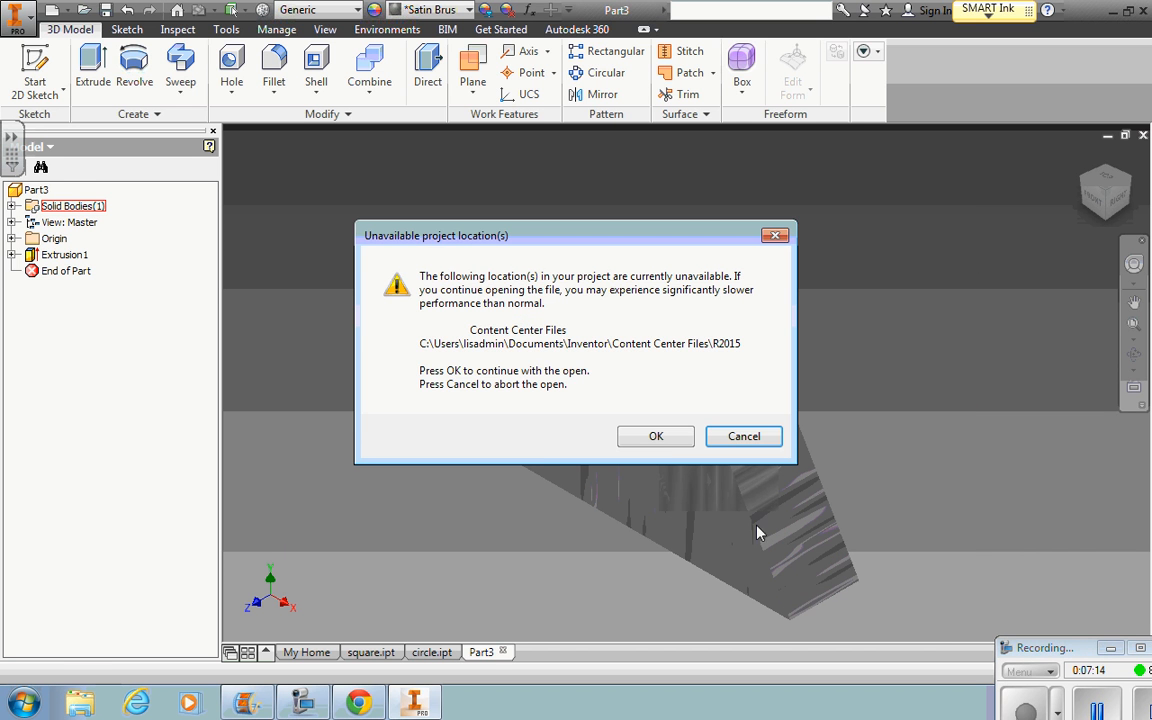
pyautogui.click(672, 442)
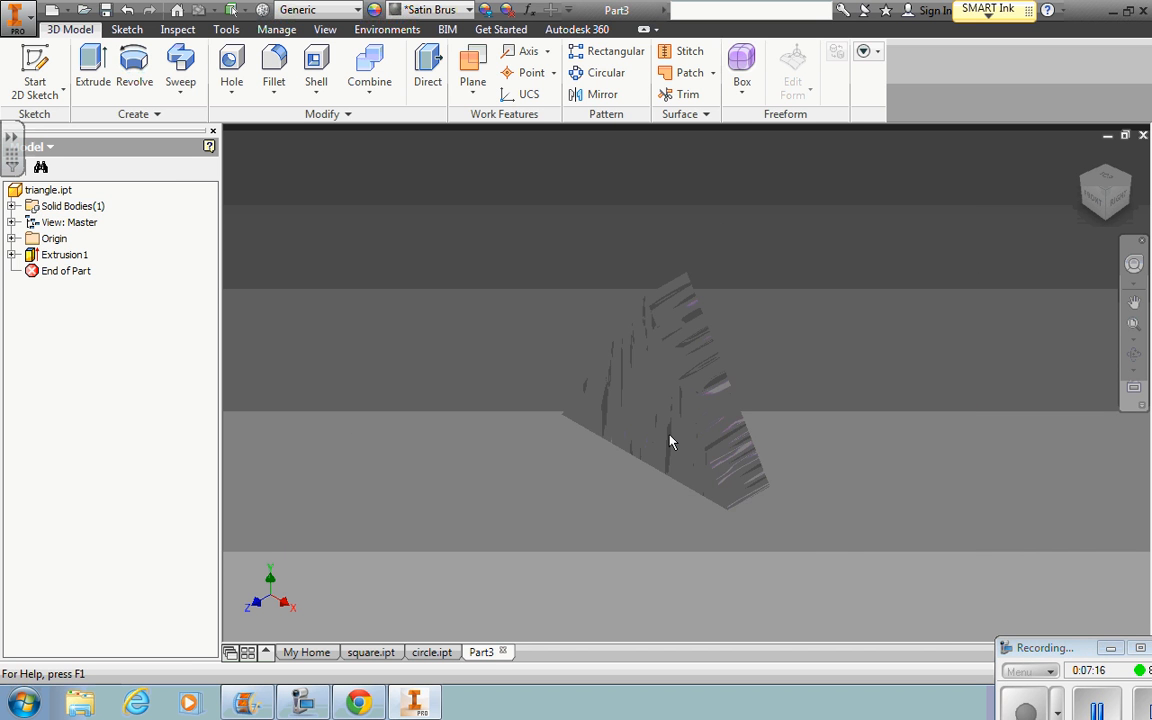